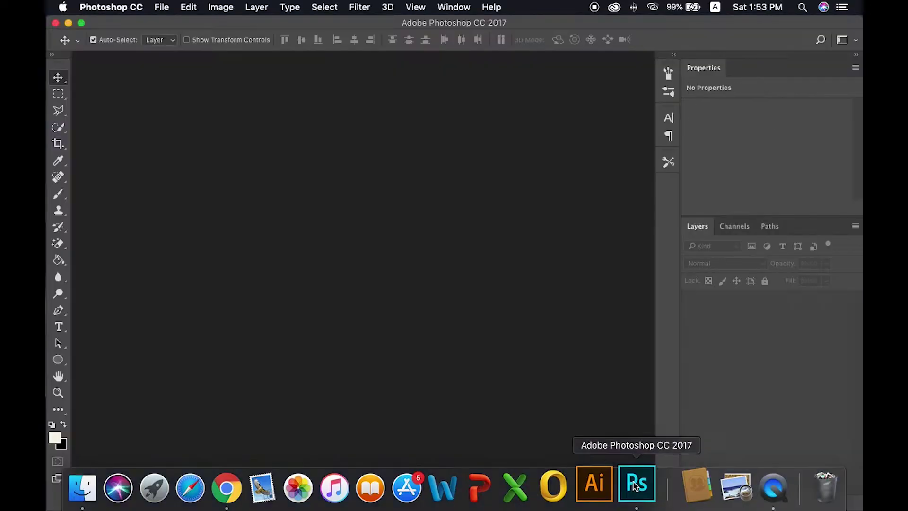
Step: Open DSC_0953.JPG from the Desktop through File > Open
{"action": "left_click", "coordinate": [162, 7]}
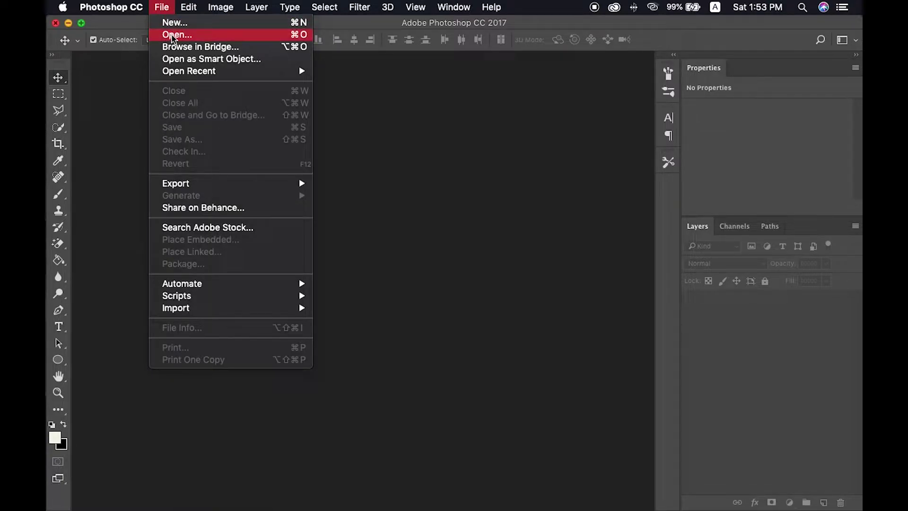
{"action": "left_click", "coordinate": [173, 36]}
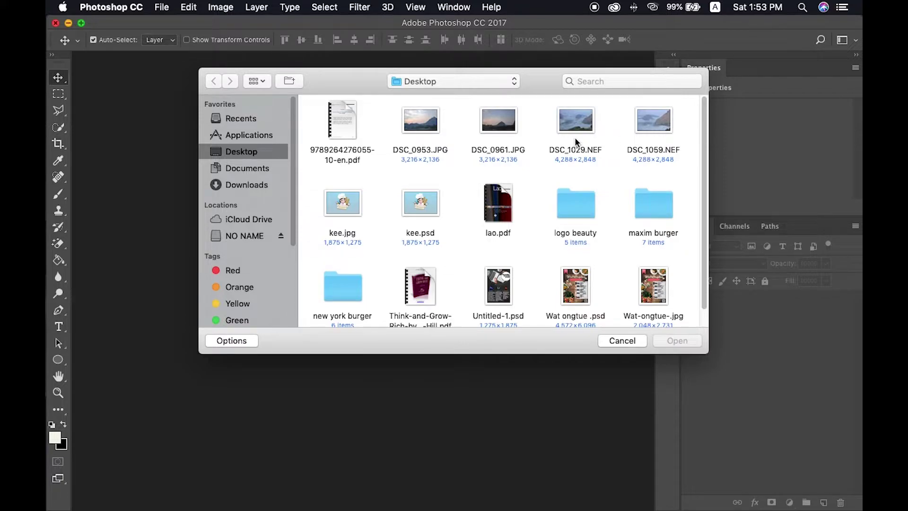
{"action": "left_click", "coordinate": [429, 125]}
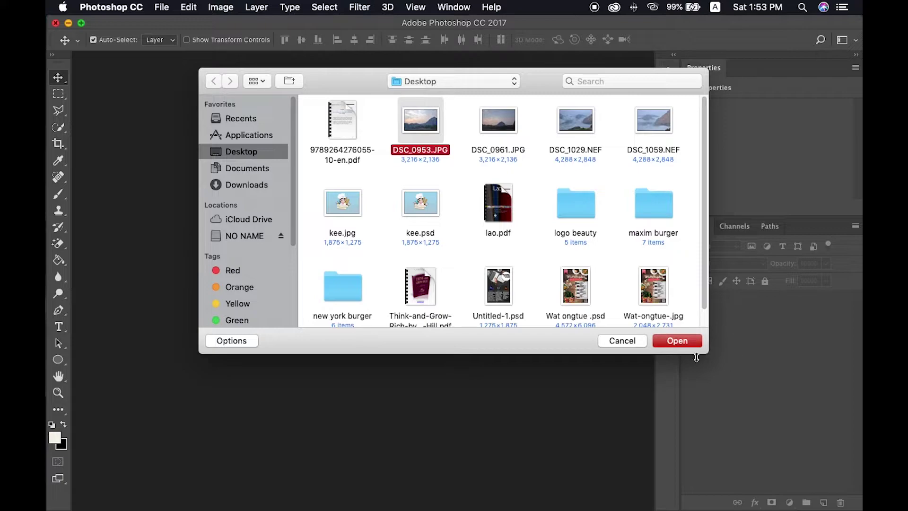
{"action": "double_click", "coordinate": [435, 151]}
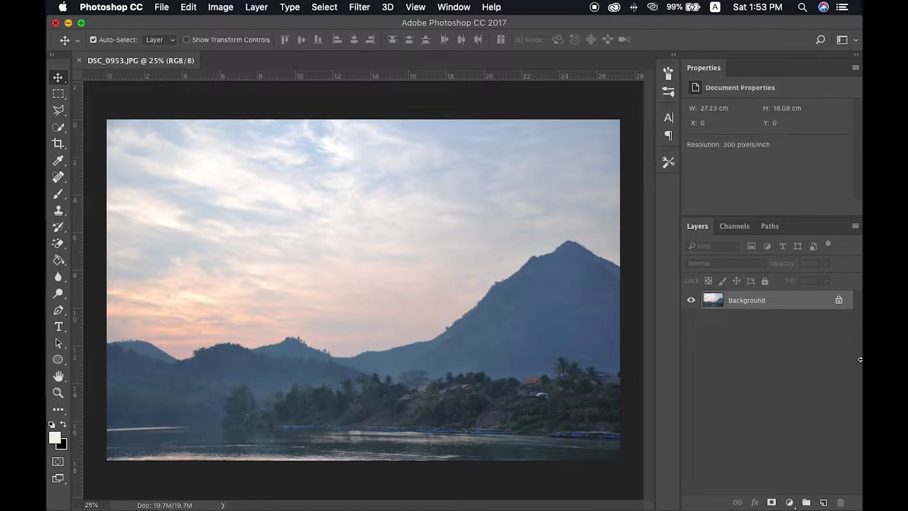
Step: Duplicate the Background layer and launch the Camera Raw Filter on the copy
{"action": "mouse_move", "coordinate": [807, 302]}
{"action": "left_mouse_down"}
{"action": "mouse_move", "coordinate": [834, 490]}
{"action": "mouse_move", "coordinate": [824, 503]}
{"action": "left_mouse_up"}
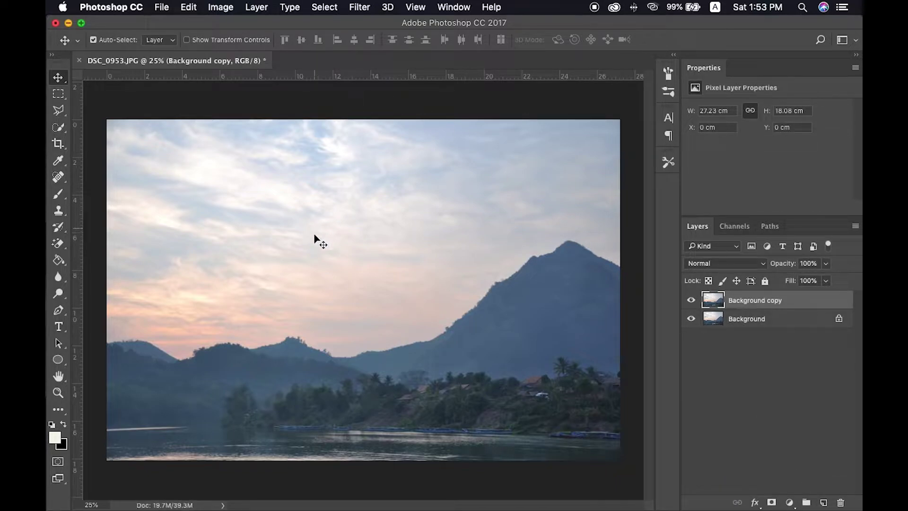
{"action": "left_click", "coordinate": [361, 6]}
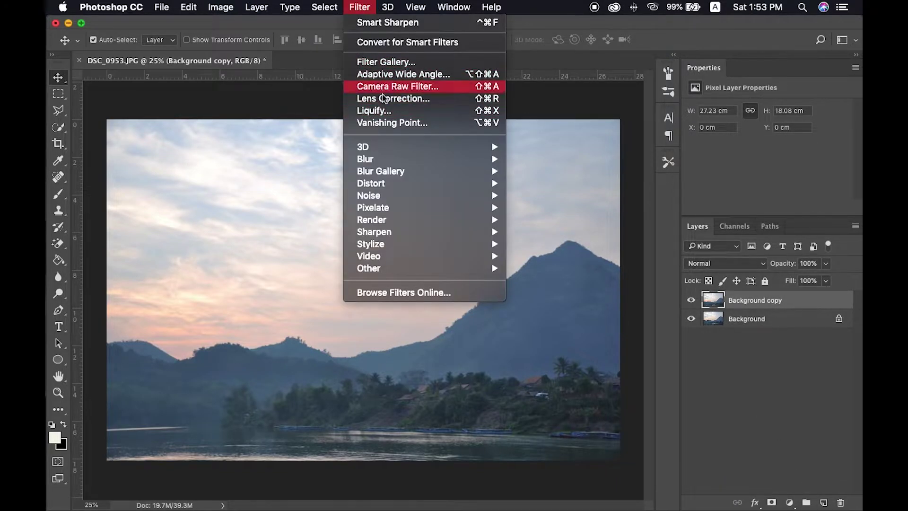
{"action": "left_click", "coordinate": [409, 87]}
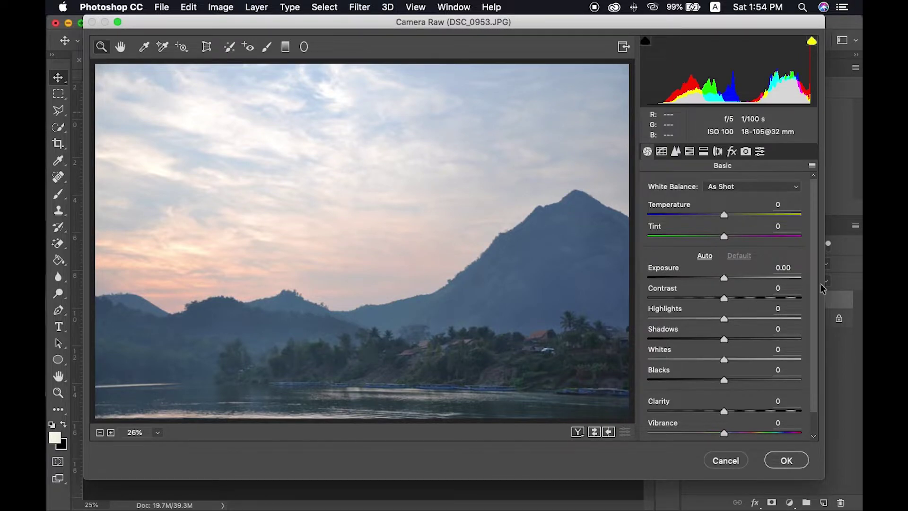
Step: Warm the photo in Camera Raw: Temperature +15, Tint +21, Exposure +0.15
{"action": "left_click", "coordinate": [661, 152]}
{"action": "left_click", "coordinate": [648, 151]}
{"action": "left_click_drag", "start_coordinate": [724, 214], "coordinate": [731, 215]}
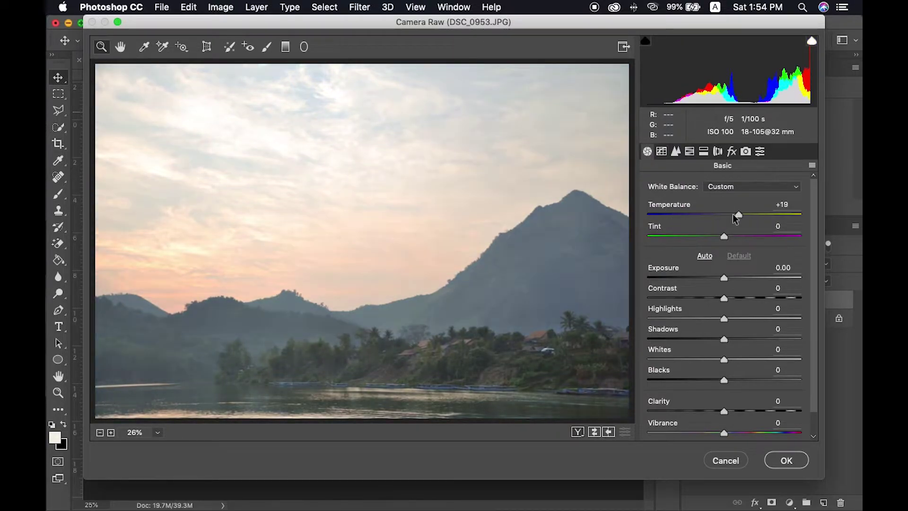
{"action": "left_click_drag", "start_coordinate": [731, 214], "coordinate": [742, 214]}
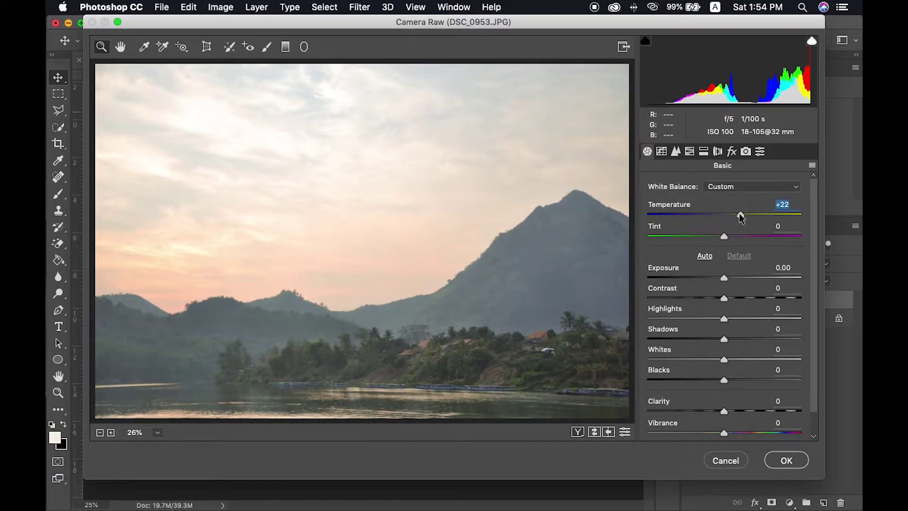
{"action": "mouse_move", "coordinate": [743, 214]}
{"action": "left_mouse_down"}
{"action": "mouse_move", "coordinate": [730, 237]}
{"action": "mouse_move", "coordinate": [740, 238]}
{"action": "left_mouse_up"}
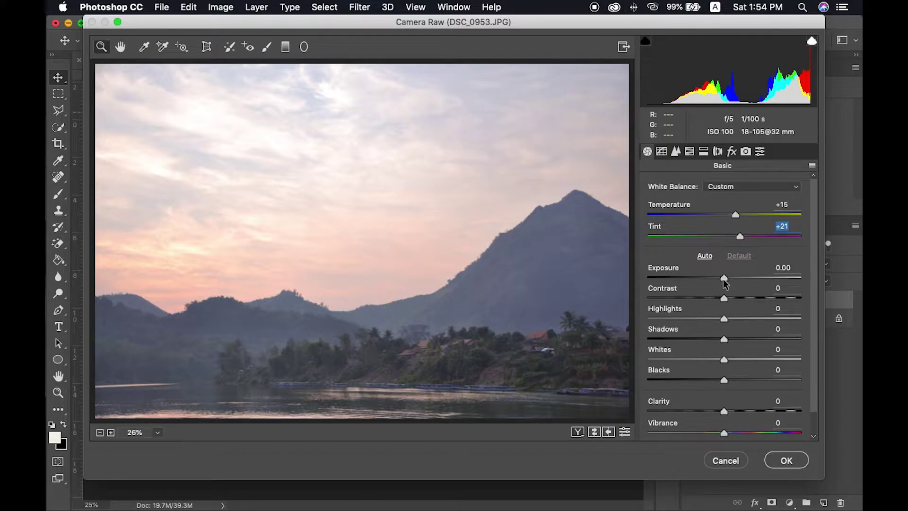
{"action": "left_click_drag", "start_coordinate": [724, 278], "coordinate": [726, 278]}
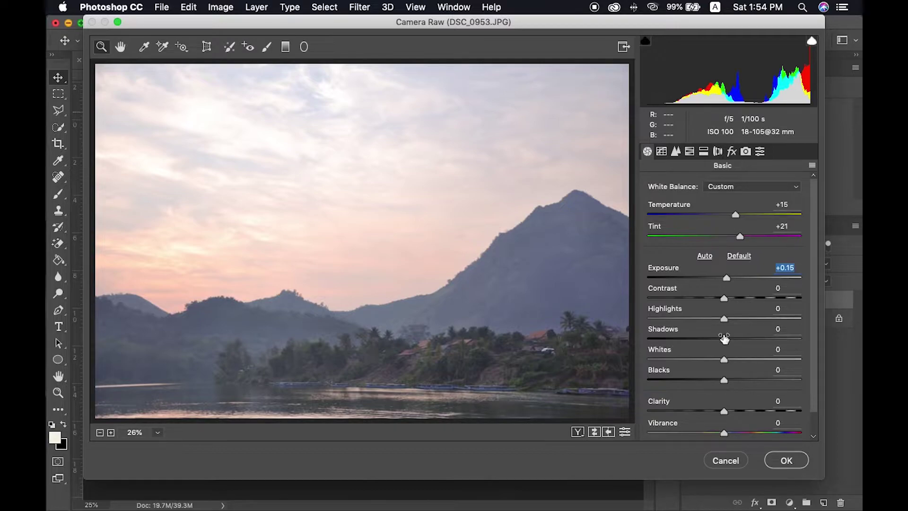
Step: Set Highlights -68, Whites -17, Blacks +23, and slightly raise clarity, vibrance and saturation
{"action": "mouse_move", "coordinate": [725, 320]}
{"action": "left_mouse_down"}
{"action": "mouse_move", "coordinate": [672, 330]}
{"action": "mouse_move", "coordinate": [747, 342]}
{"action": "left_mouse_up"}
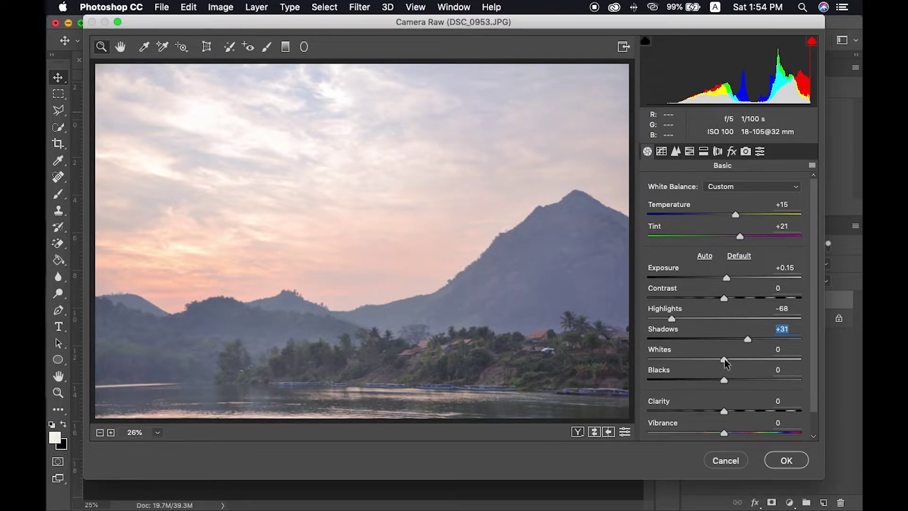
{"action": "left_click_drag", "start_coordinate": [725, 360], "coordinate": [713, 364]}
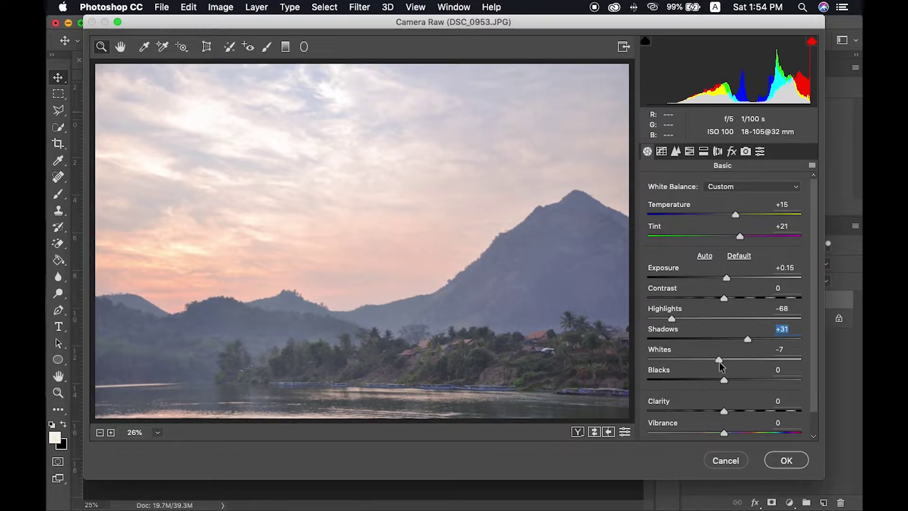
{"action": "left_click", "coordinate": [711, 363]}
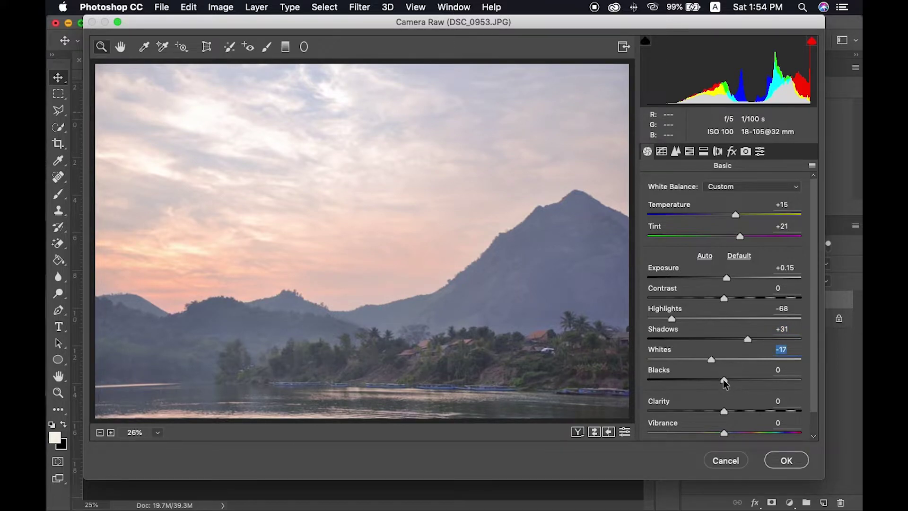
{"action": "left_click_drag", "start_coordinate": [722, 379], "coordinate": [739, 382]}
{"action": "left_click_drag", "start_coordinate": [739, 382], "coordinate": [742, 381]}
{"action": "scroll", "coordinate": [742, 381], "scroll_direction": "down", "scroll_amount": 1}
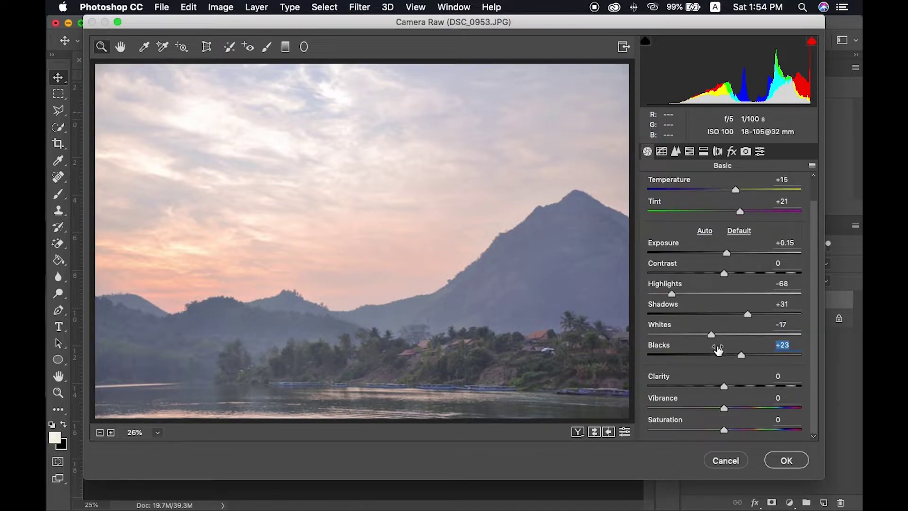
{"action": "left_click_drag", "start_coordinate": [724, 386], "coordinate": [731, 429]}
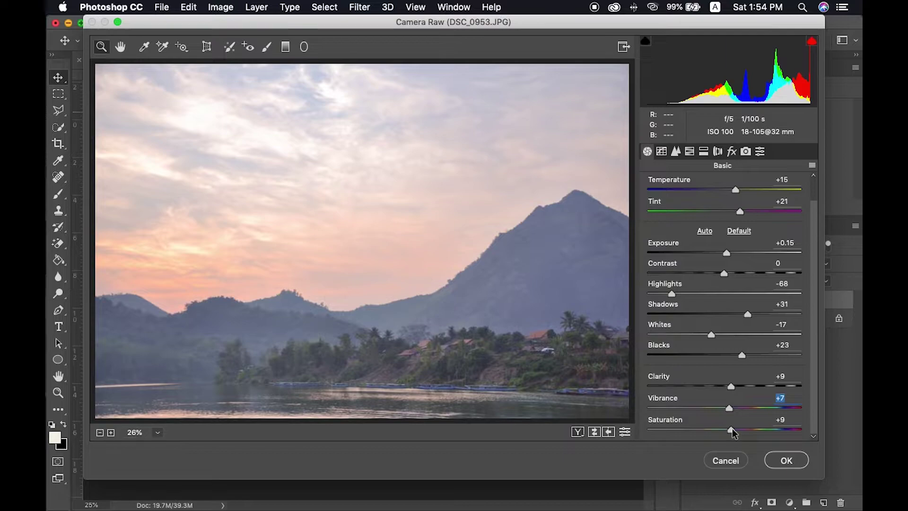
{"action": "left_click", "coordinate": [662, 151]}
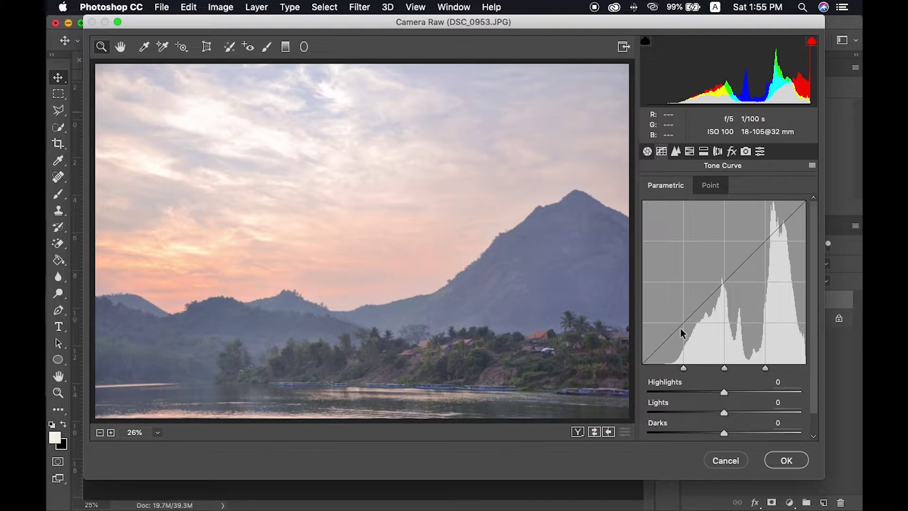
Step: Set the parametric tone curve to Highlights -43, Lights -21, Darks +18, Shadows +22
{"action": "scroll", "coordinate": [761, 392], "scroll_direction": "down", "scroll_amount": 2}
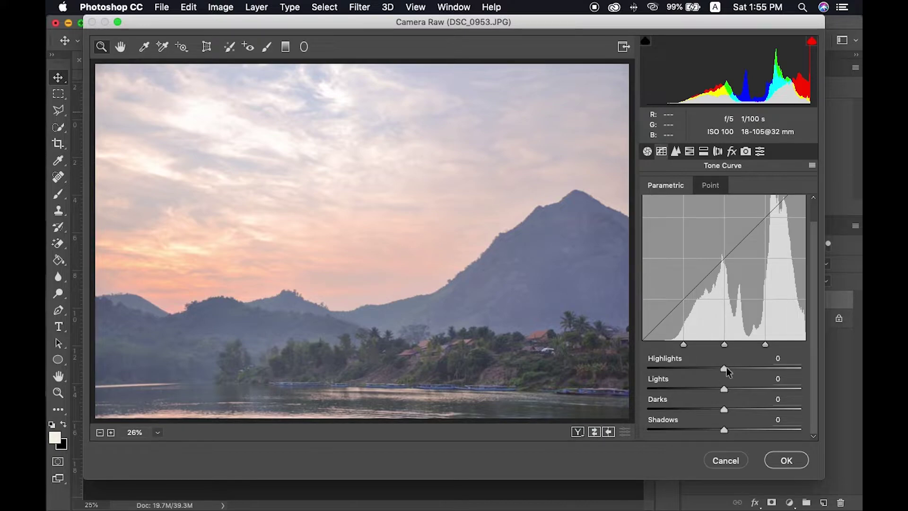
{"action": "left_click_drag", "start_coordinate": [726, 367], "coordinate": [699, 370]}
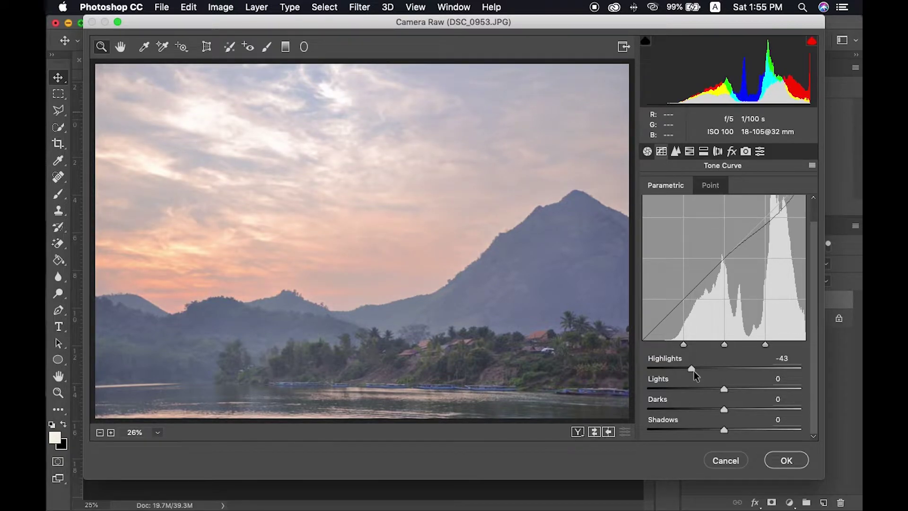
{"action": "mouse_move", "coordinate": [724, 389]}
{"action": "left_mouse_down"}
{"action": "mouse_move", "coordinate": [733, 392]}
{"action": "mouse_move", "coordinate": [714, 389]}
{"action": "left_mouse_up"}
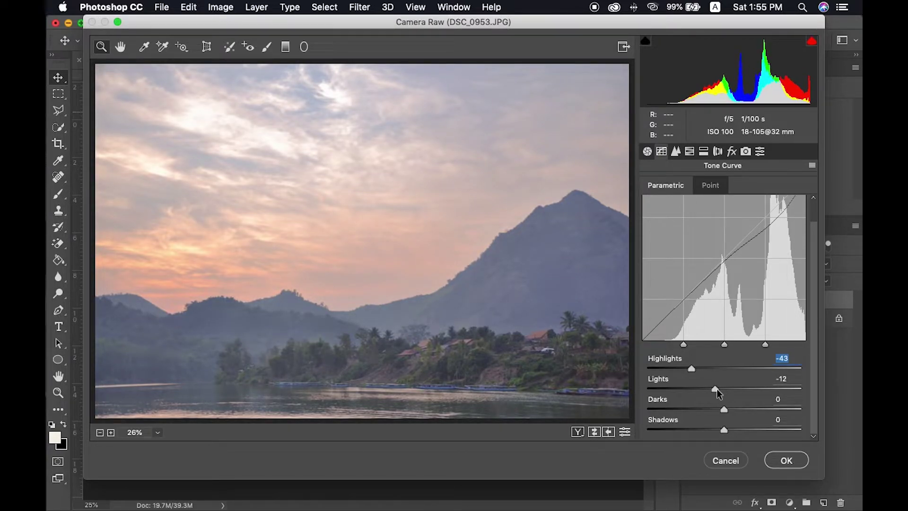
{"action": "left_click_drag", "start_coordinate": [715, 389], "coordinate": [708, 389]}
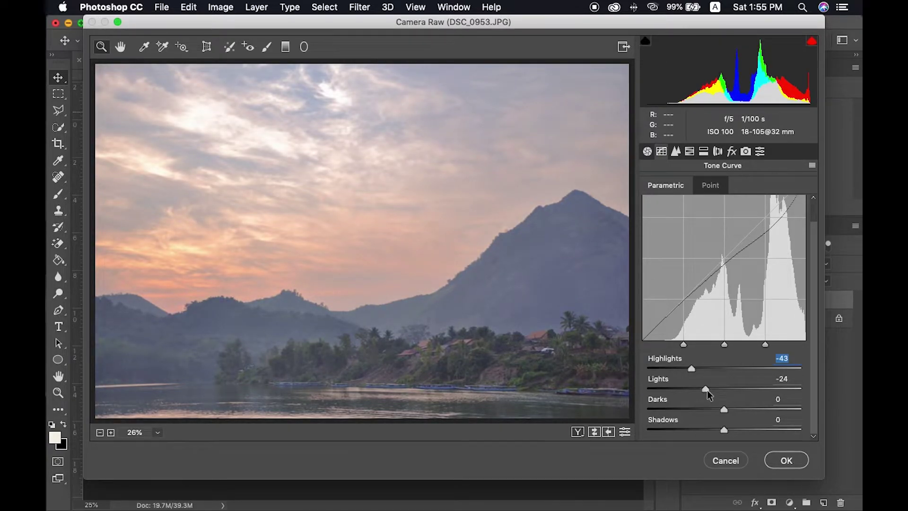
{"action": "left_click_drag", "start_coordinate": [708, 390], "coordinate": [738, 410]}
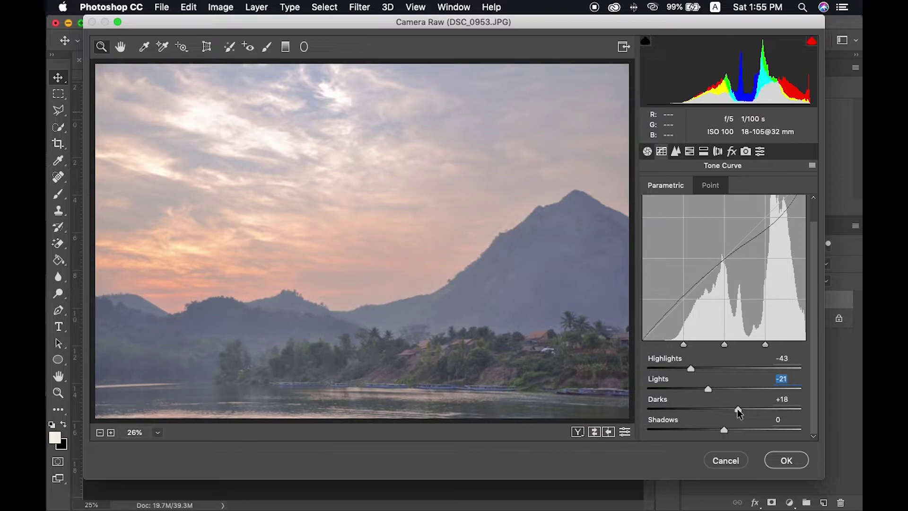
{"action": "left_click_drag", "start_coordinate": [725, 429], "coordinate": [743, 430]}
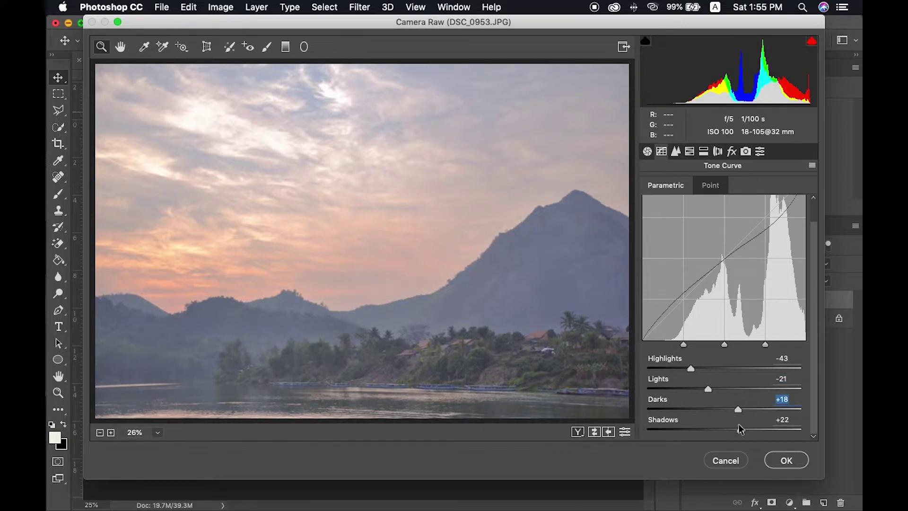
Step: Add a gentle S-shaped RGB point curve with the shadow point pulled to 59
{"action": "scroll", "coordinate": [719, 314], "scroll_direction": "up", "scroll_amount": 2}
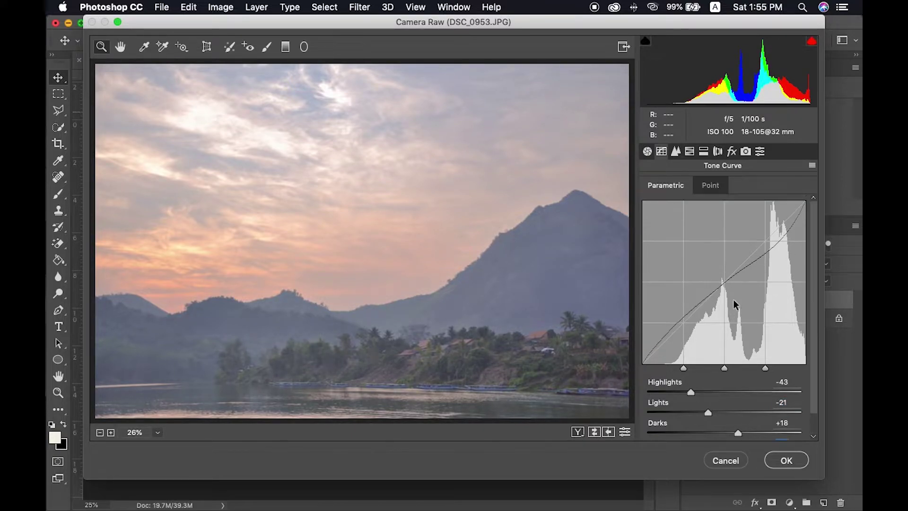
{"action": "left_click", "coordinate": [711, 186]}
{"action": "left_click", "coordinate": [685, 367]}
{"action": "left_click", "coordinate": [729, 326]}
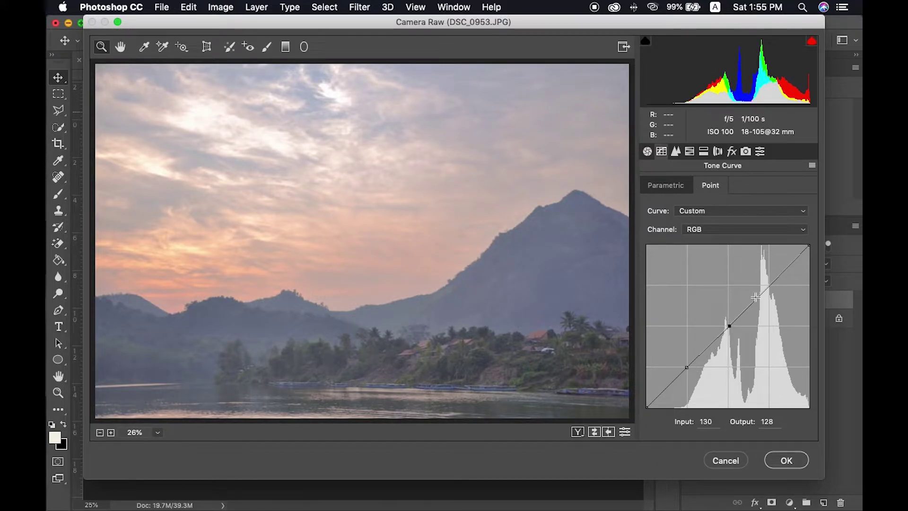
{"action": "left_click_drag", "start_coordinate": [770, 283], "coordinate": [770, 286]}
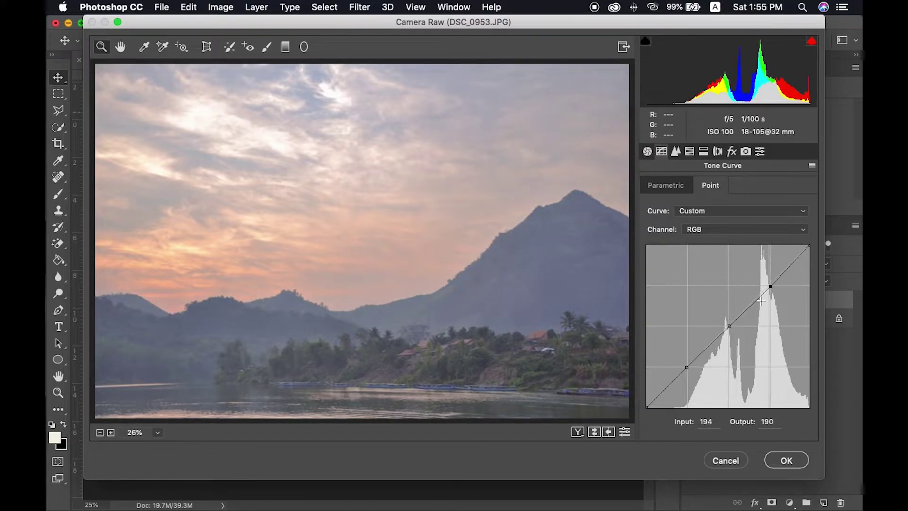
{"action": "left_click", "coordinate": [687, 368]}
{"action": "left_click_drag", "start_coordinate": [685, 367], "coordinate": [691, 370]}
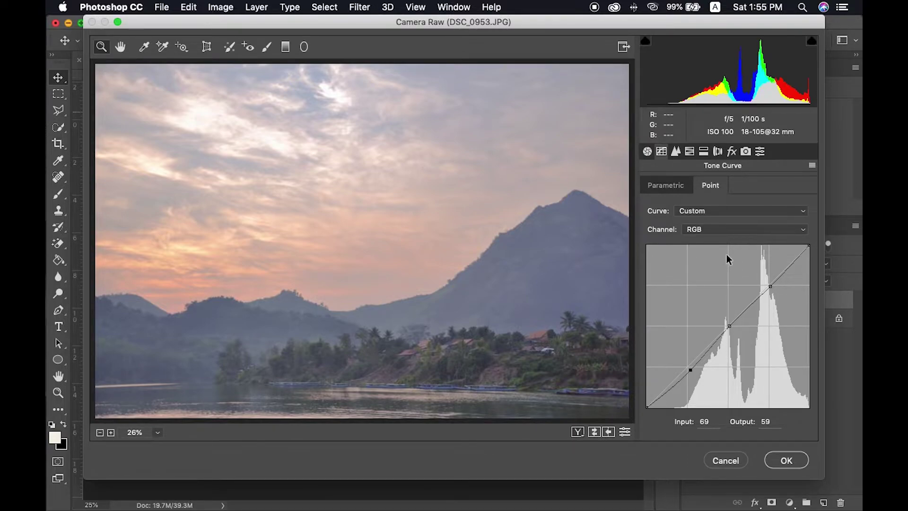
Step: Set Camera Raw sharpening amount 44, masking 8 and luminance noise reduction 9
{"action": "left_click", "coordinate": [676, 152]}
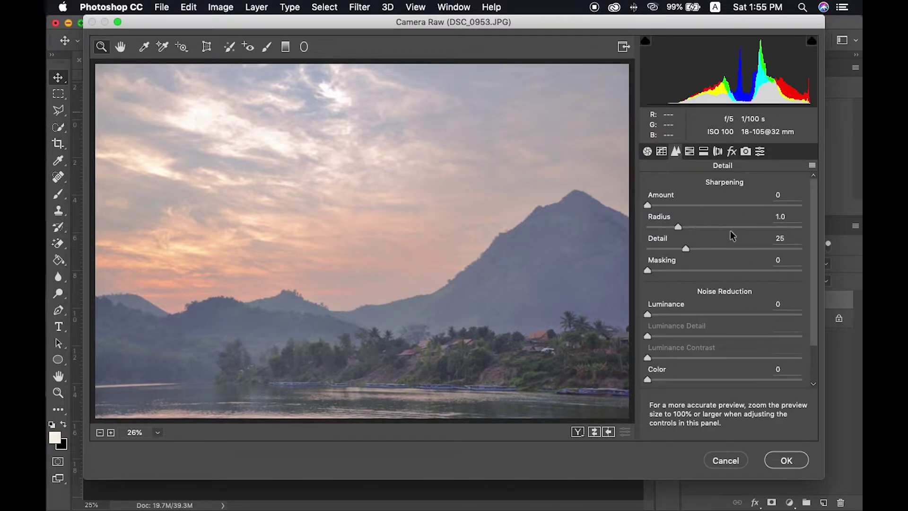
{"action": "left_click", "coordinate": [700, 205]}
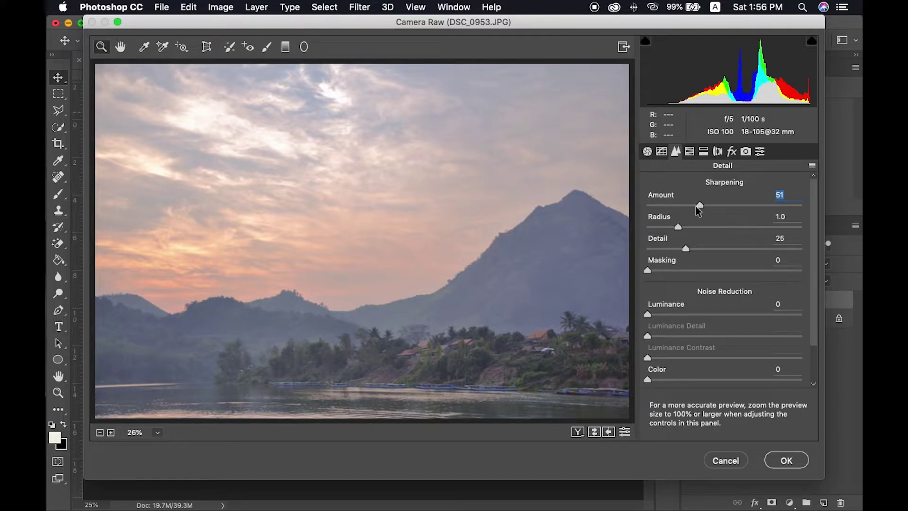
{"action": "left_click_drag", "start_coordinate": [696, 205], "coordinate": [691, 205]}
{"action": "left_click", "coordinate": [662, 315]}
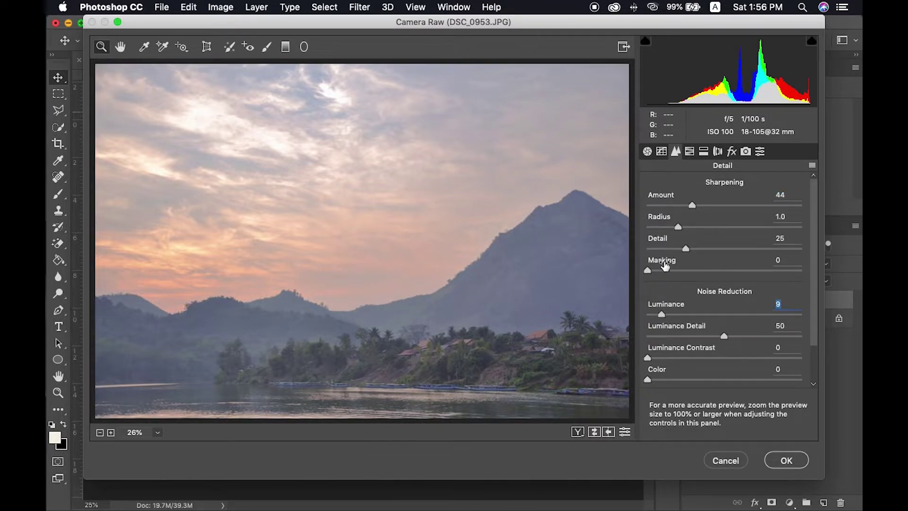
{"action": "left_click", "coordinate": [660, 271]}
{"action": "left_click", "coordinate": [690, 152]}
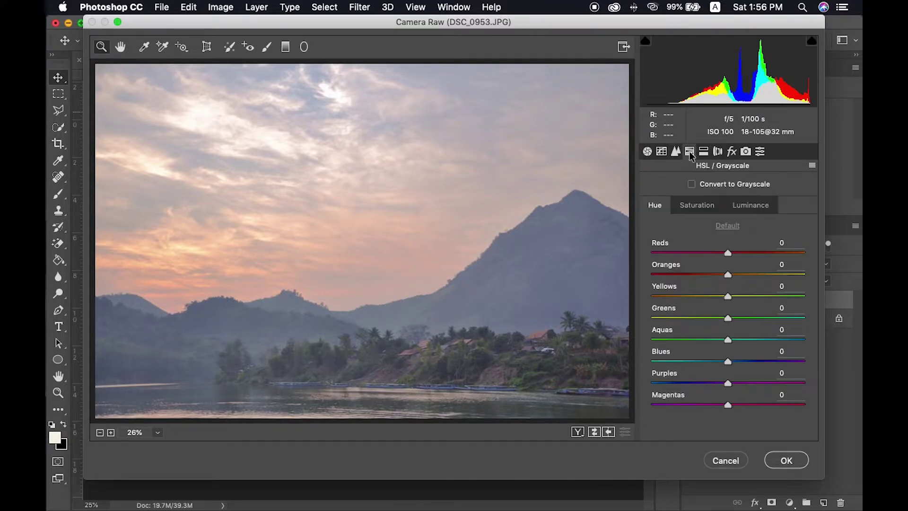
Step: Set HSL hues: Oranges -13, Yellows -22, Greens -100, Aquas +5, Blues +10, Purples +11
{"action": "left_click", "coordinate": [698, 205]}
{"action": "left_click", "coordinate": [665, 211]}
{"action": "mouse_move", "coordinate": [729, 279]}
{"action": "left_mouse_down"}
{"action": "mouse_move", "coordinate": [742, 280]}
{"action": "mouse_move", "coordinate": [712, 280]}
{"action": "left_mouse_up"}
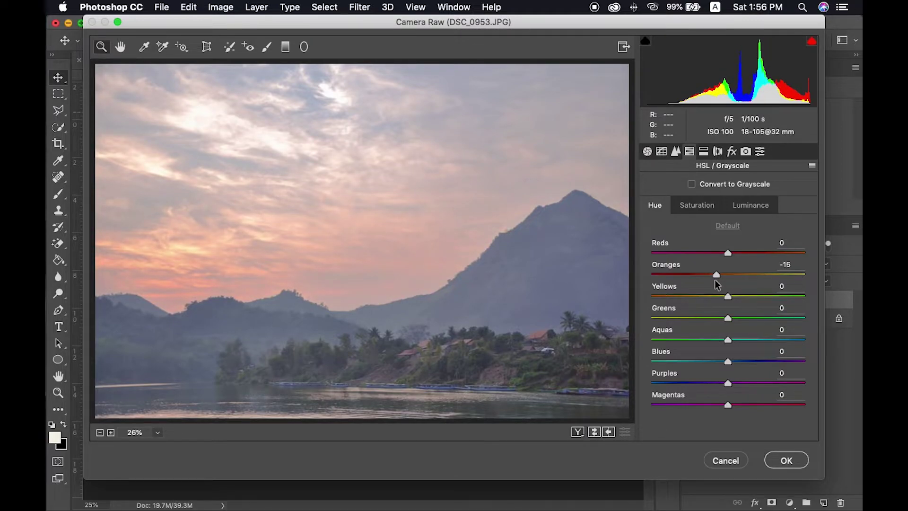
{"action": "left_click_drag", "start_coordinate": [727, 298], "coordinate": [712, 296]}
{"action": "left_click_drag", "start_coordinate": [706, 320], "coordinate": [647, 325]}
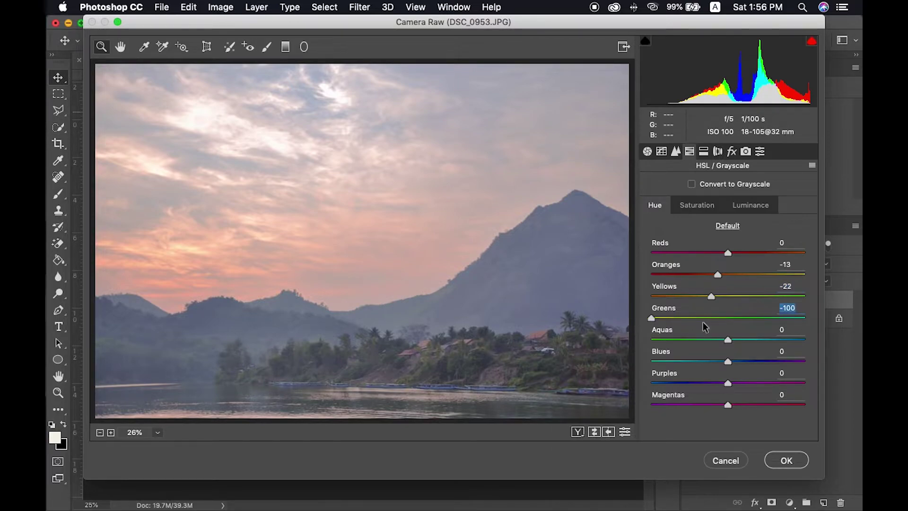
{"action": "left_click_drag", "start_coordinate": [729, 339], "coordinate": [733, 360]}
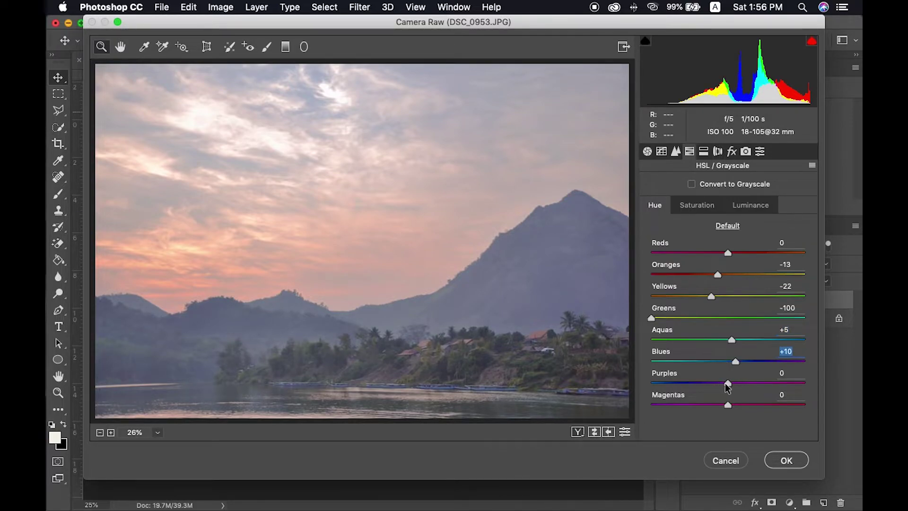
{"action": "left_click", "coordinate": [735, 383]}
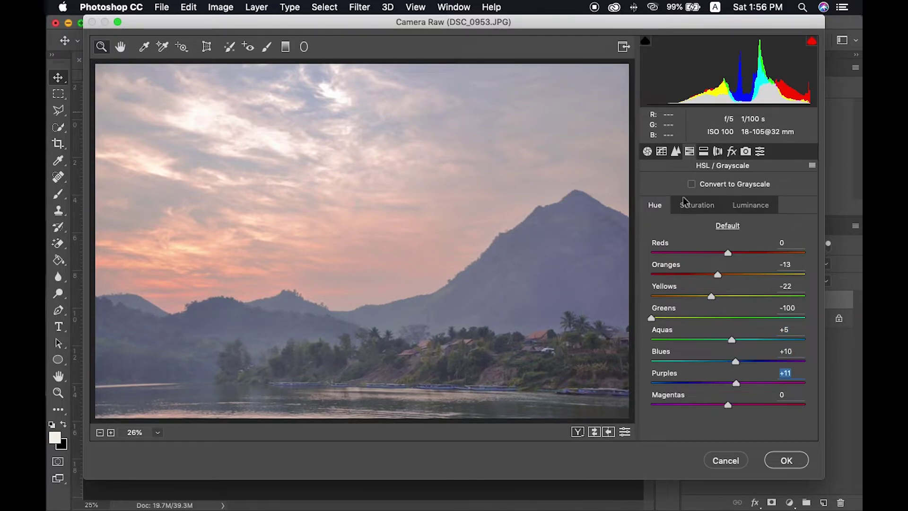
{"action": "left_click", "coordinate": [694, 206]}
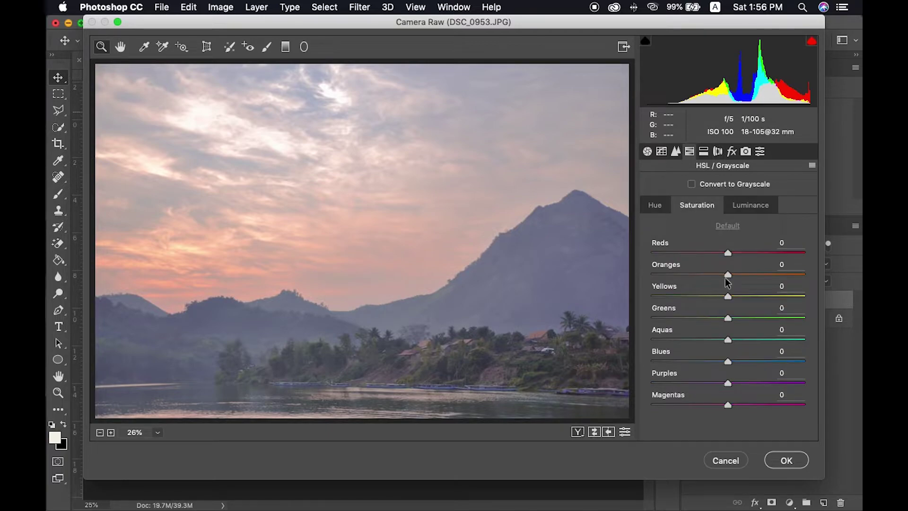
Step: Set HSL saturation: Oranges +28, Yellows +39, Greens -100, Aquas +7, Blues +33
{"action": "left_click", "coordinate": [744, 275]}
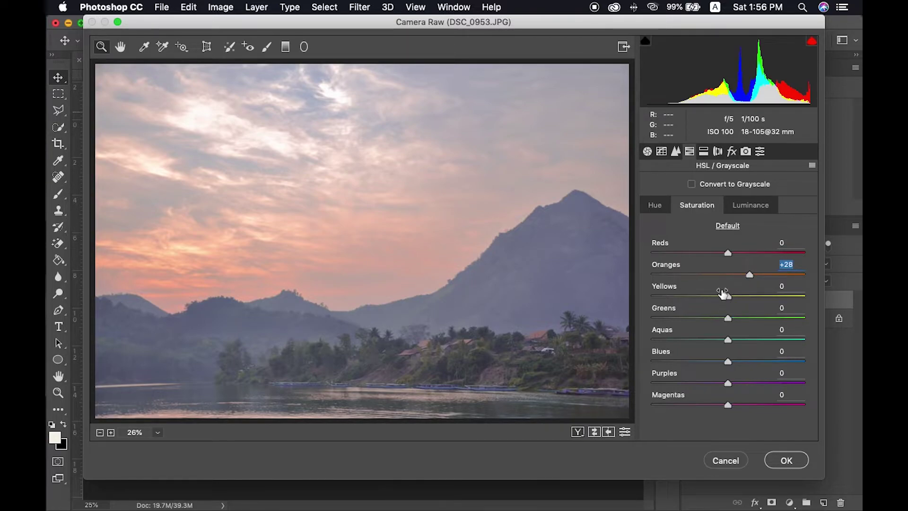
{"action": "left_click_drag", "start_coordinate": [728, 296], "coordinate": [701, 296]}
{"action": "left_click_drag", "start_coordinate": [701, 294], "coordinate": [756, 291]}
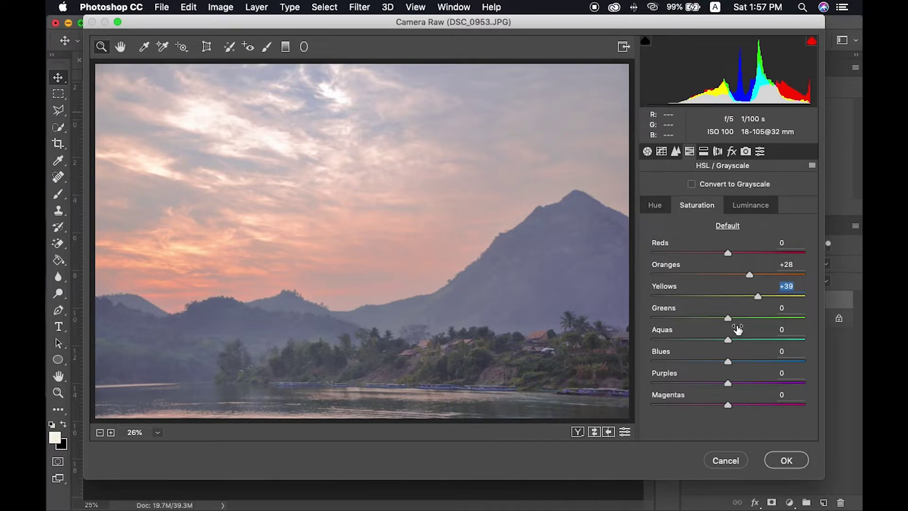
{"action": "mouse_move", "coordinate": [730, 324]}
{"action": "left_mouse_down"}
{"action": "mouse_move", "coordinate": [757, 323]}
{"action": "mouse_move", "coordinate": [610, 321]}
{"action": "left_mouse_up"}
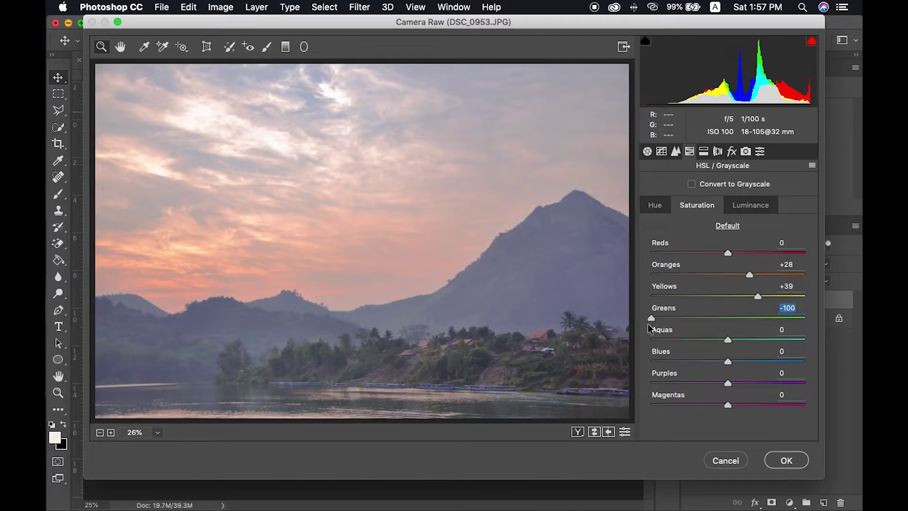
{"action": "mouse_move", "coordinate": [696, 339]}
{"action": "left_mouse_down"}
{"action": "mouse_move", "coordinate": [733, 339]}
{"action": "mouse_move", "coordinate": [754, 363]}
{"action": "mouse_move", "coordinate": [717, 361]}
{"action": "left_mouse_up"}
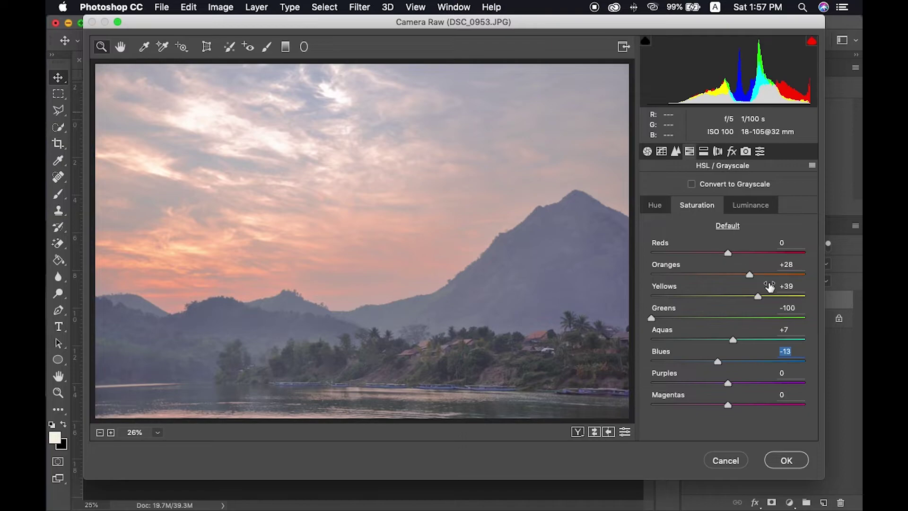
{"action": "left_click_drag", "start_coordinate": [720, 363], "coordinate": [756, 363]}
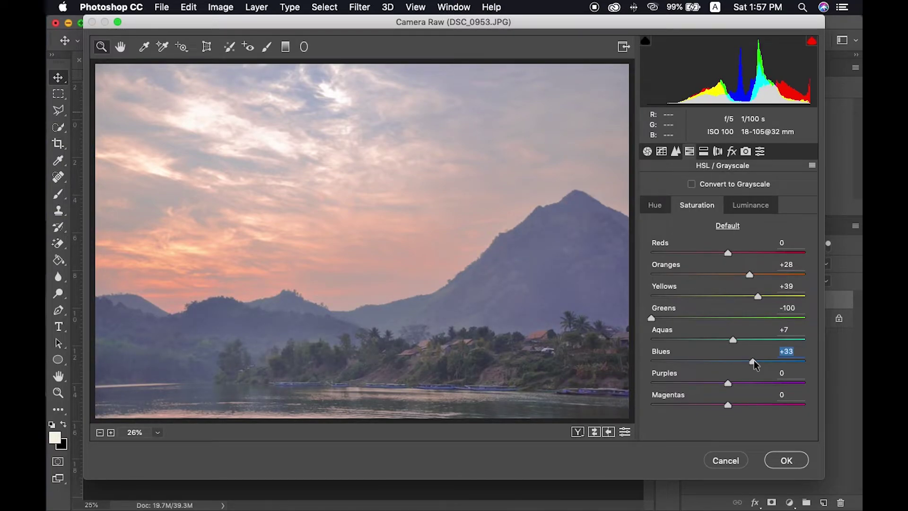
{"action": "left_click", "coordinate": [750, 207]}
Step: Set HSL luminance: Oranges -13, Yellows +42, Greens +66, Aquas -23, Blues +23
{"action": "mouse_move", "coordinate": [729, 278]}
{"action": "left_mouse_down"}
{"action": "mouse_move", "coordinate": [742, 277]}
{"action": "mouse_move", "coordinate": [717, 277]}
{"action": "left_mouse_up"}
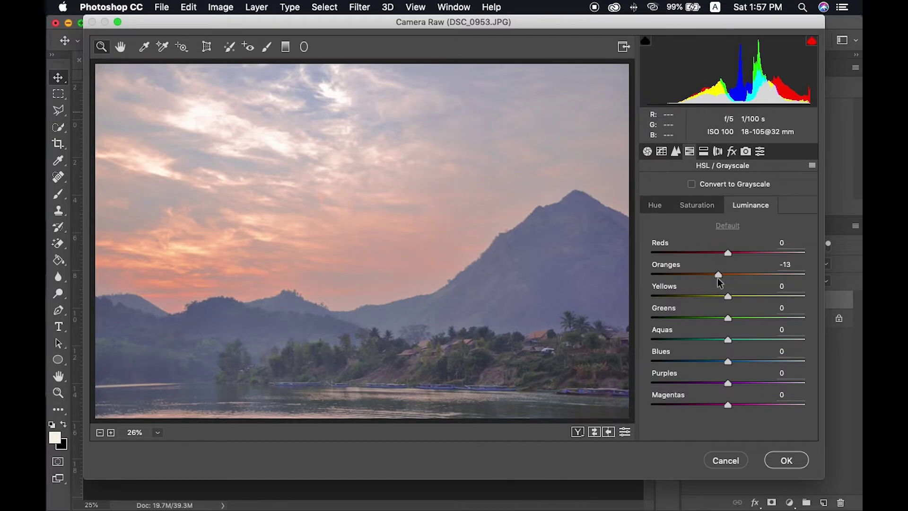
{"action": "left_click", "coordinate": [718, 278]}
{"action": "left_click_drag", "start_coordinate": [744, 297], "coordinate": [760, 297]}
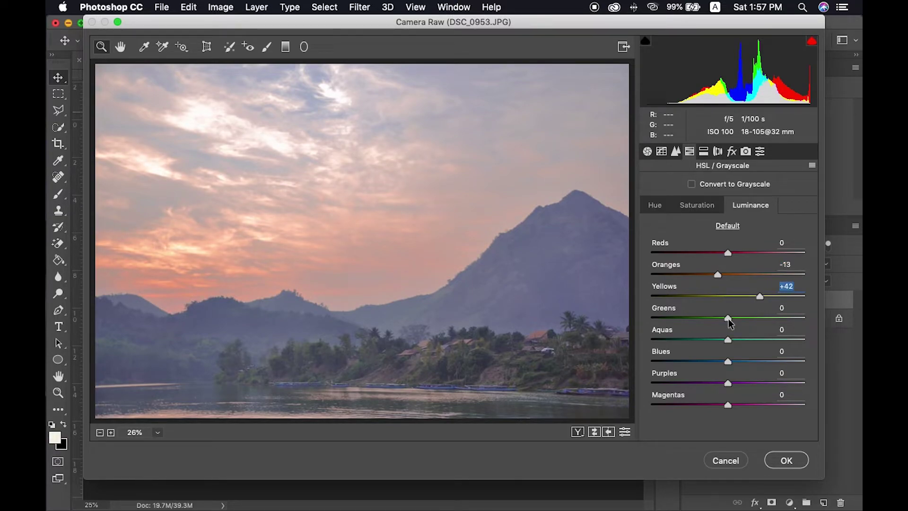
{"action": "left_click_drag", "start_coordinate": [729, 319], "coordinate": [779, 320]}
{"action": "left_click_drag", "start_coordinate": [727, 341], "coordinate": [710, 341]}
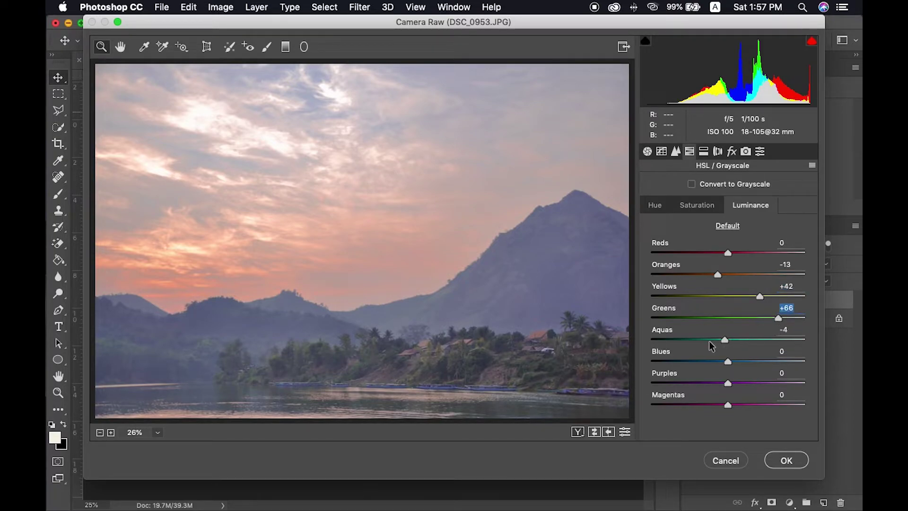
{"action": "mouse_move", "coordinate": [728, 362]}
{"action": "left_mouse_down"}
{"action": "mouse_move", "coordinate": [705, 362]}
{"action": "mouse_move", "coordinate": [743, 364]}
{"action": "left_mouse_up"}
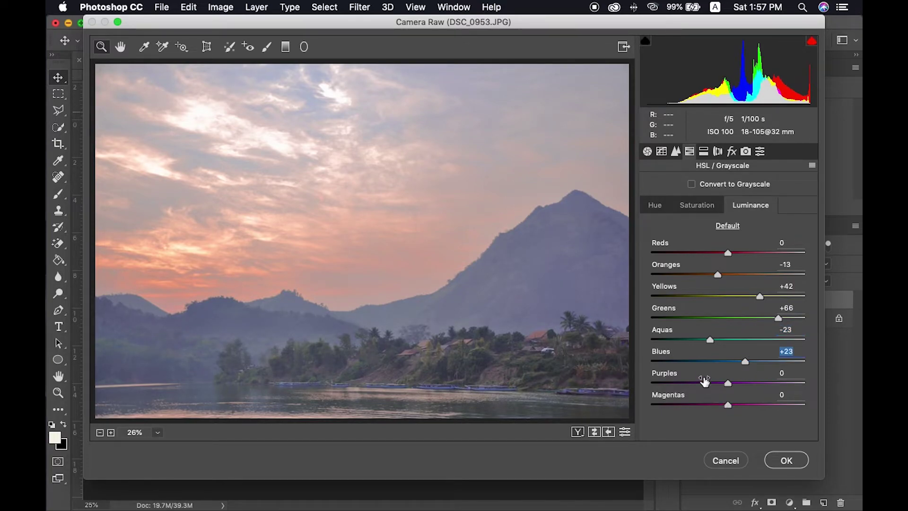
{"action": "left_click", "coordinate": [704, 151]}
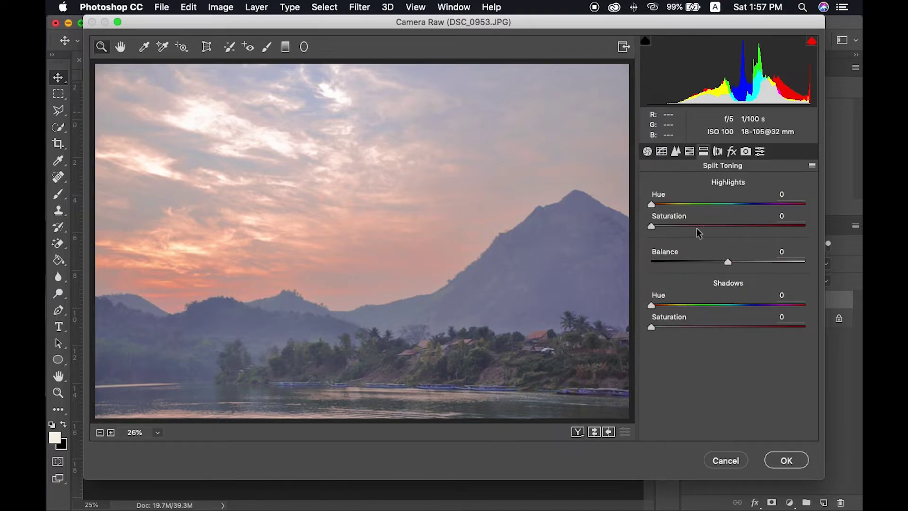
Step: Split-tone highlights hue 36 saturation 5, shadows hue 63 saturation 18, balance +81
{"action": "mouse_move", "coordinate": [654, 206]}
{"action": "left_mouse_down"}
{"action": "mouse_move", "coordinate": [667, 205]}
{"action": "mouse_move", "coordinate": [657, 224]}
{"action": "left_mouse_up"}
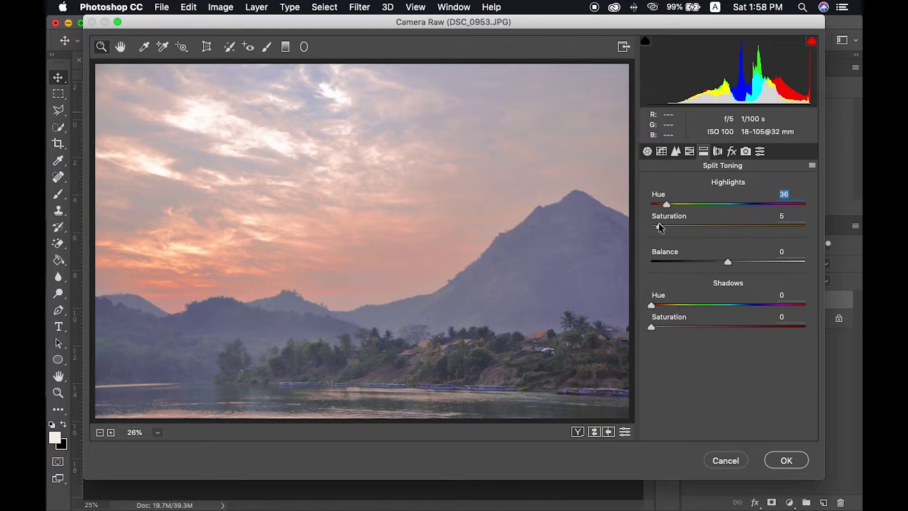
{"action": "left_click_drag", "start_coordinate": [686, 260], "coordinate": [862, 258]}
{"action": "key", "text": "Tab"}
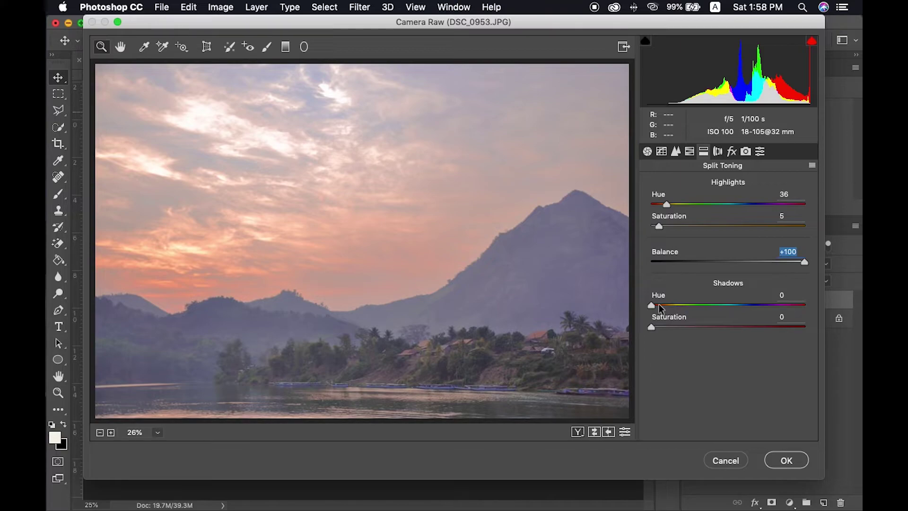
{"action": "left_click_drag", "start_coordinate": [780, 262], "coordinate": [790, 263]}
{"action": "left_click_drag", "start_coordinate": [651, 305], "coordinate": [673, 326]}
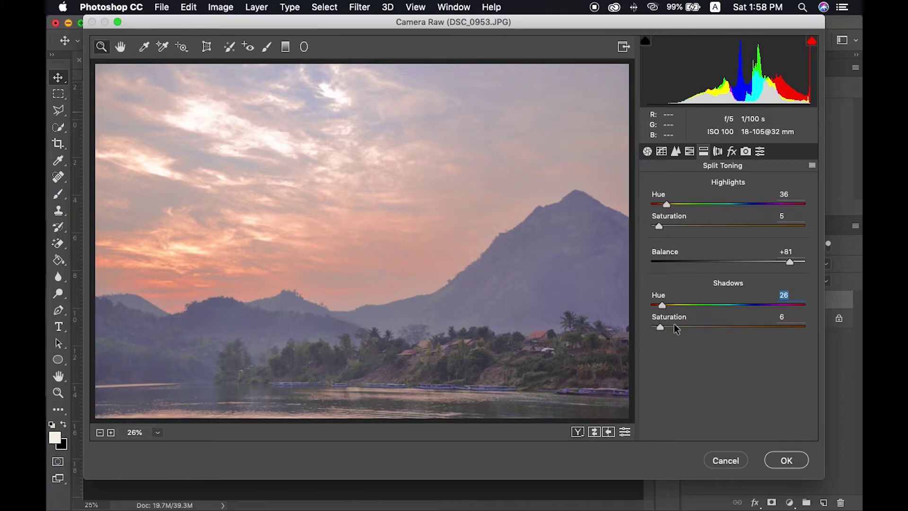
{"action": "mouse_move", "coordinate": [663, 305]}
{"action": "left_mouse_down"}
{"action": "mouse_move", "coordinate": [674, 305]}
{"action": "mouse_move", "coordinate": [677, 326]}
{"action": "mouse_move", "coordinate": [661, 326]}
{"action": "mouse_move", "coordinate": [678, 305]}
{"action": "mouse_move", "coordinate": [680, 326]}
{"action": "left_mouse_up"}
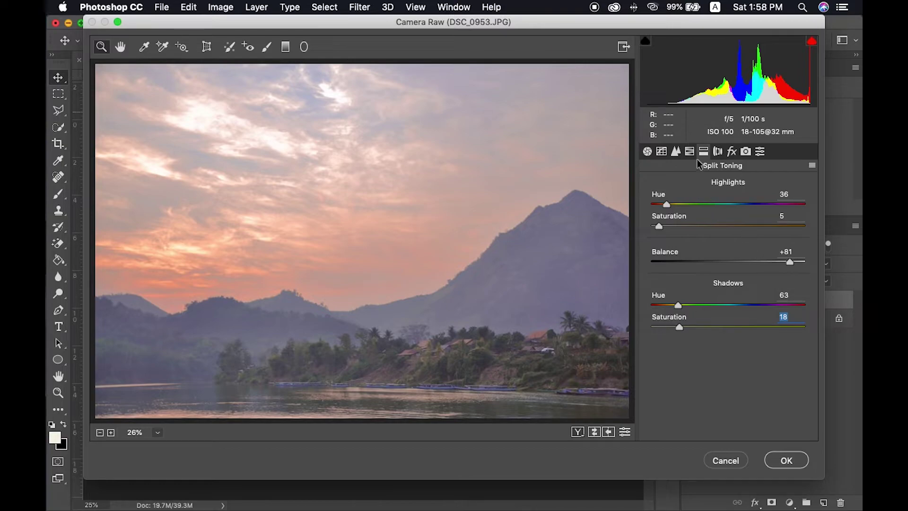
Step: Apply a -1 lens distortion correction in Camera Raw
{"action": "left_click", "coordinate": [718, 152]}
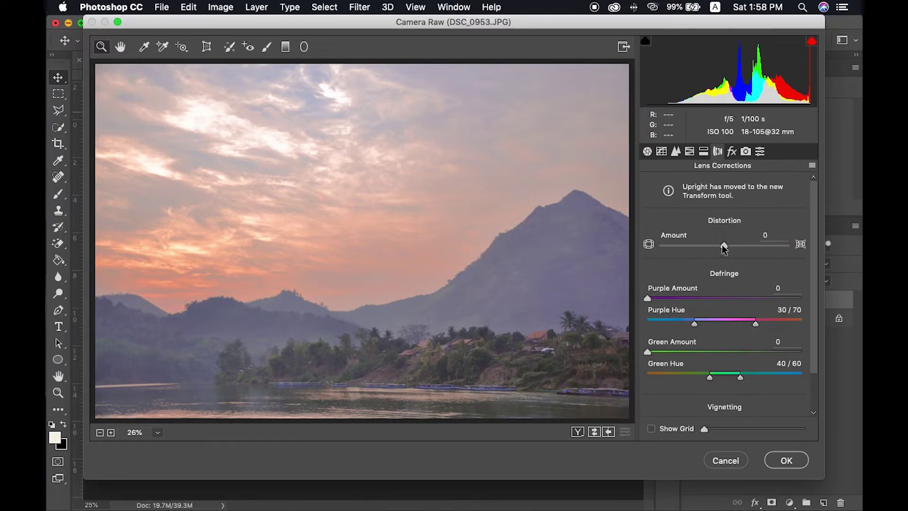
{"action": "left_click_drag", "start_coordinate": [724, 245], "coordinate": [720, 245]}
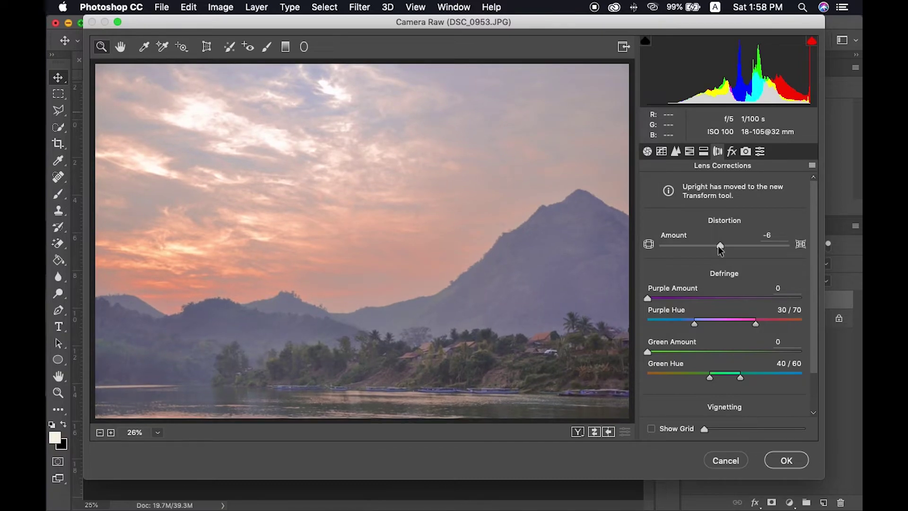
{"action": "left_click_drag", "start_coordinate": [720, 246], "coordinate": [723, 246]}
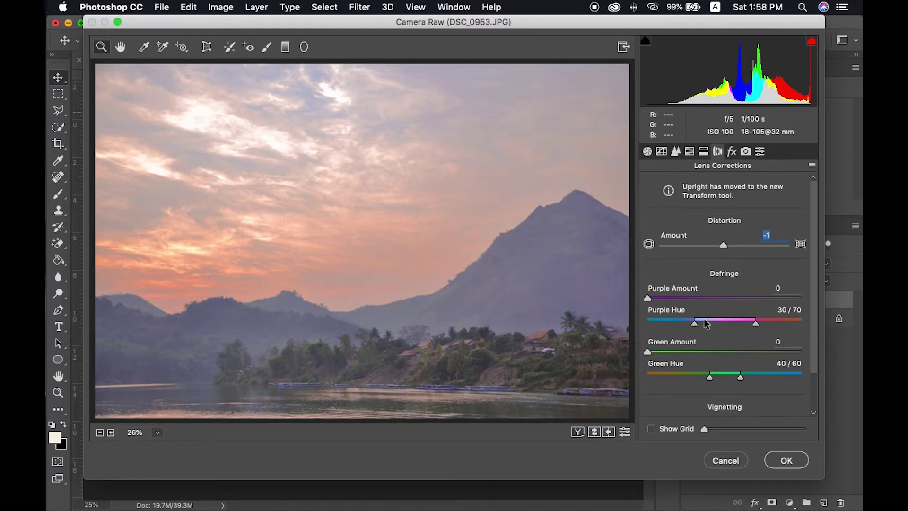
{"action": "scroll", "coordinate": [700, 324], "scroll_direction": "down", "scroll_amount": 3}
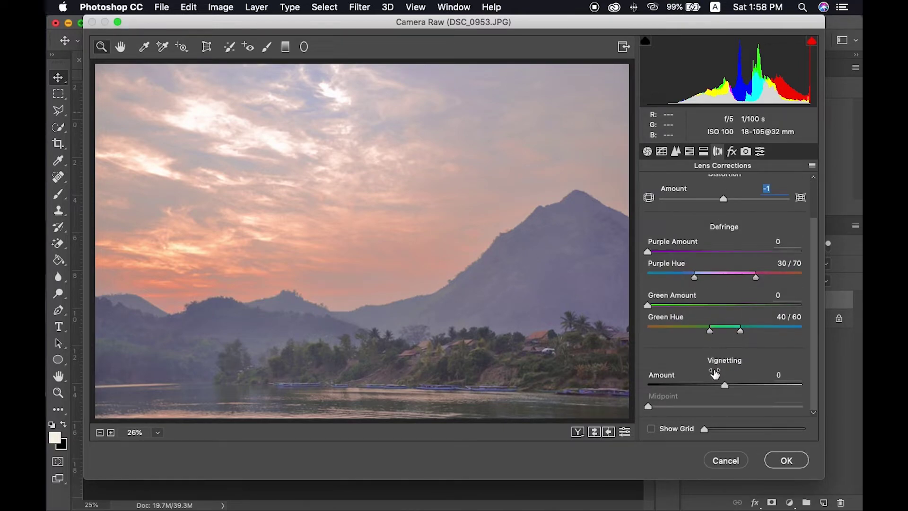
Step: Add a -7 vignette, compare before/after, and commit the Camera Raw edits
{"action": "left_click", "coordinate": [719, 384]}
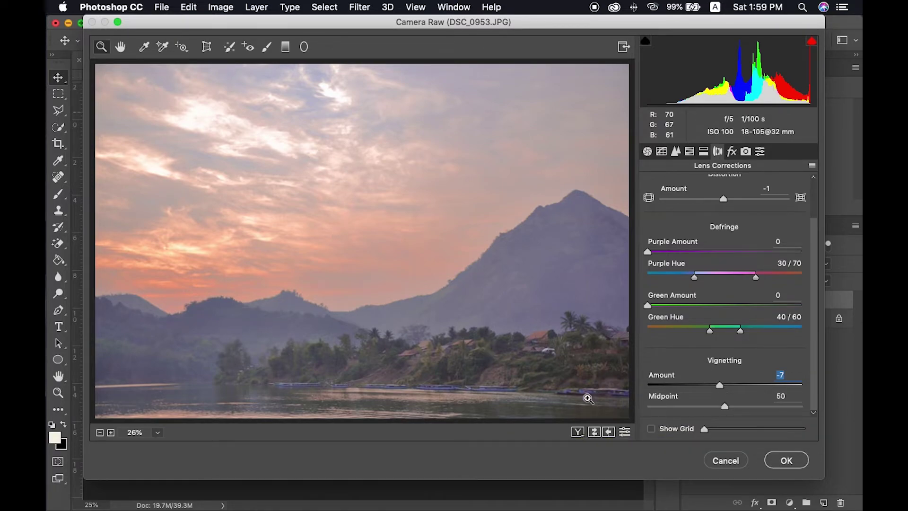
{"action": "left_click", "coordinate": [578, 432]}
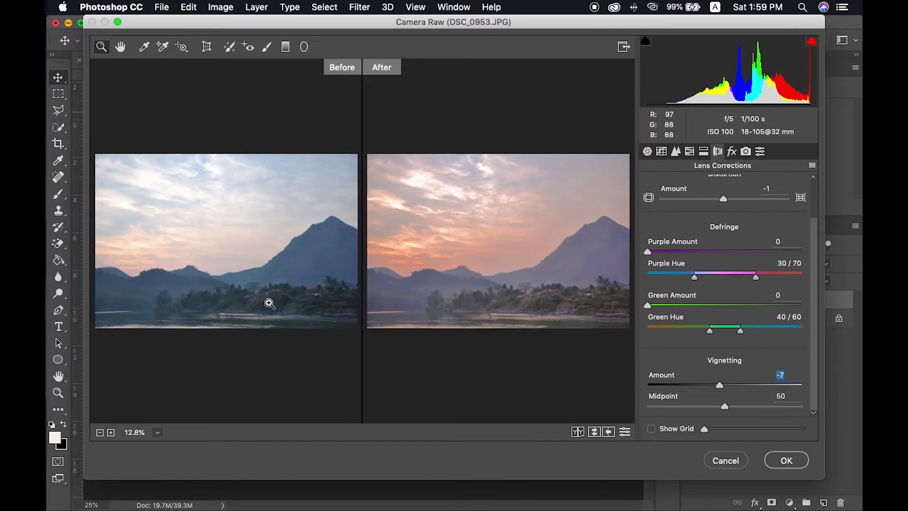
{"action": "key", "text": "q"}
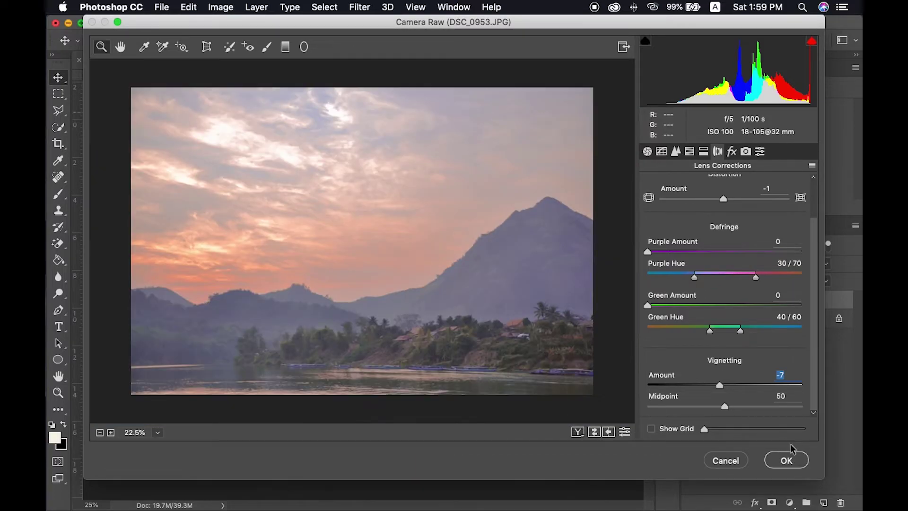
{"action": "left_click", "coordinate": [786, 460]}
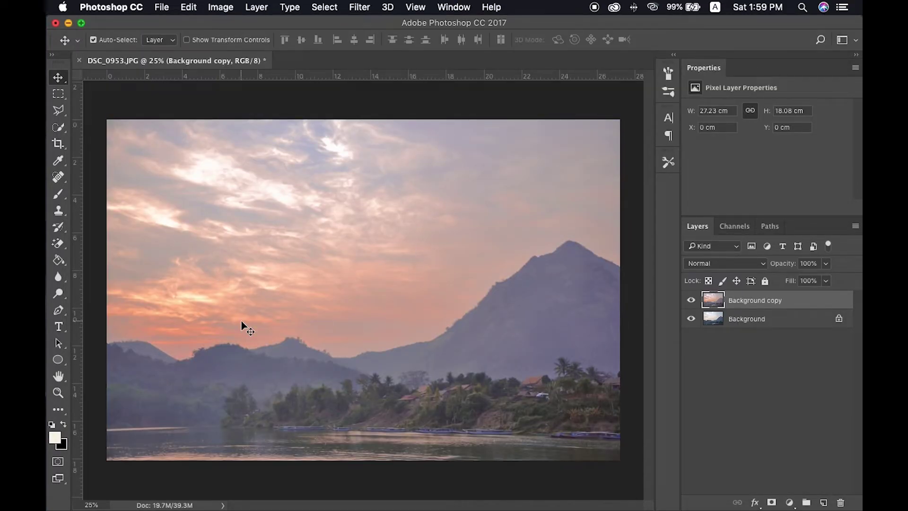
Step: Crop a thin strip off the bottom and left edges, leaving 26.94 × 17.49 cm
{"action": "left_click", "coordinate": [57, 144]}
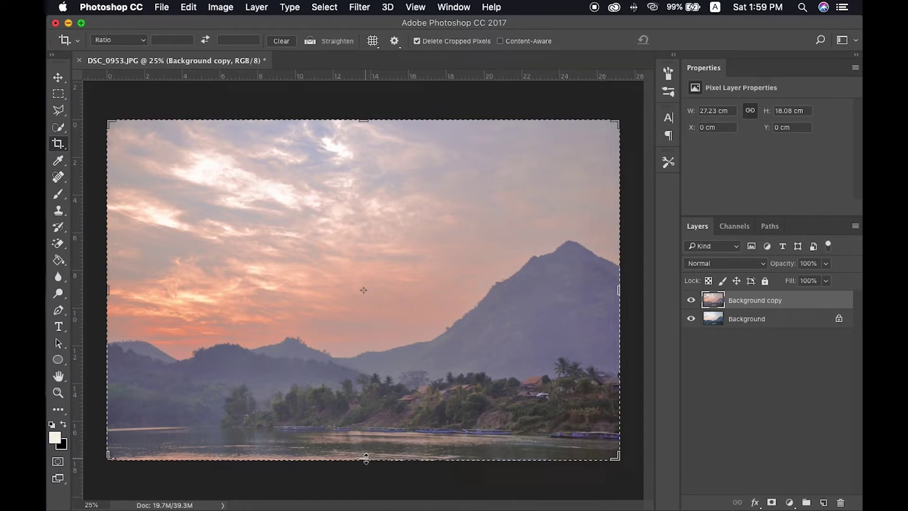
{"action": "left_click_drag", "start_coordinate": [366, 458], "coordinate": [366, 454]}
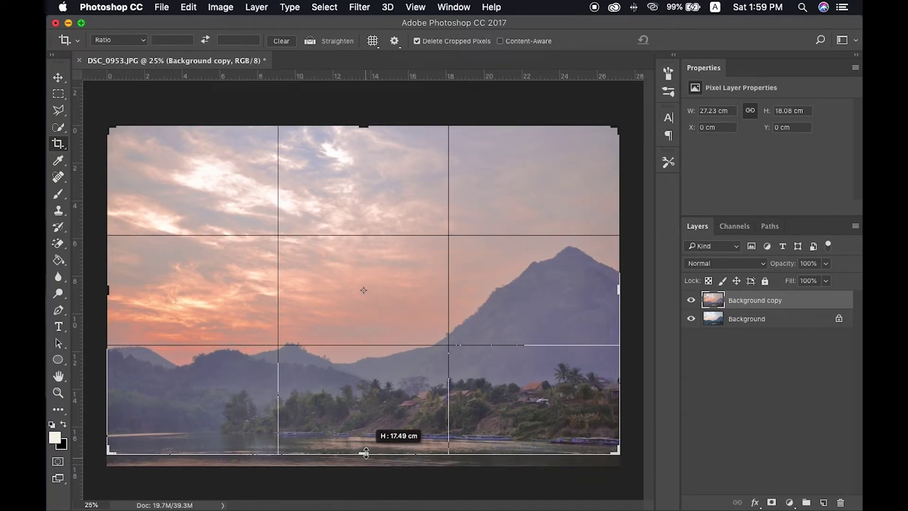
{"action": "left_click_drag", "start_coordinate": [366, 453], "coordinate": [365, 453]}
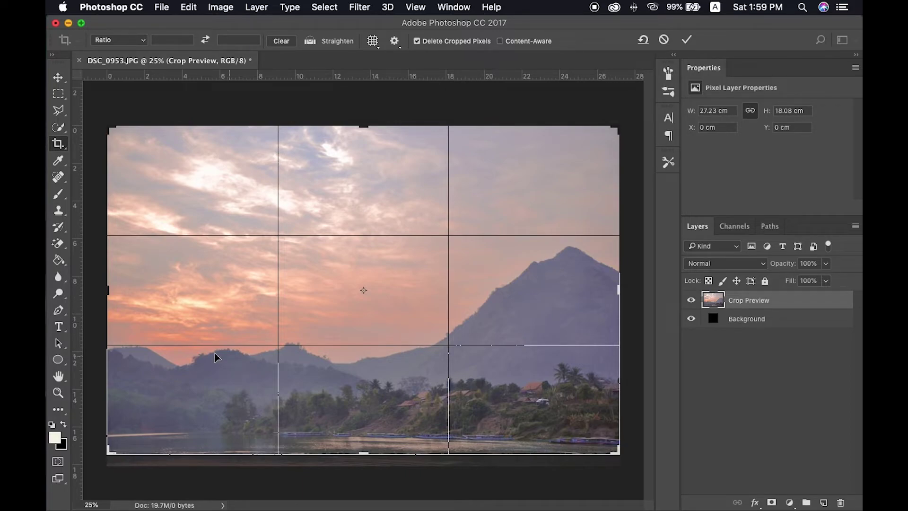
{"action": "left_click_drag", "start_coordinate": [108, 291], "coordinate": [112, 290]}
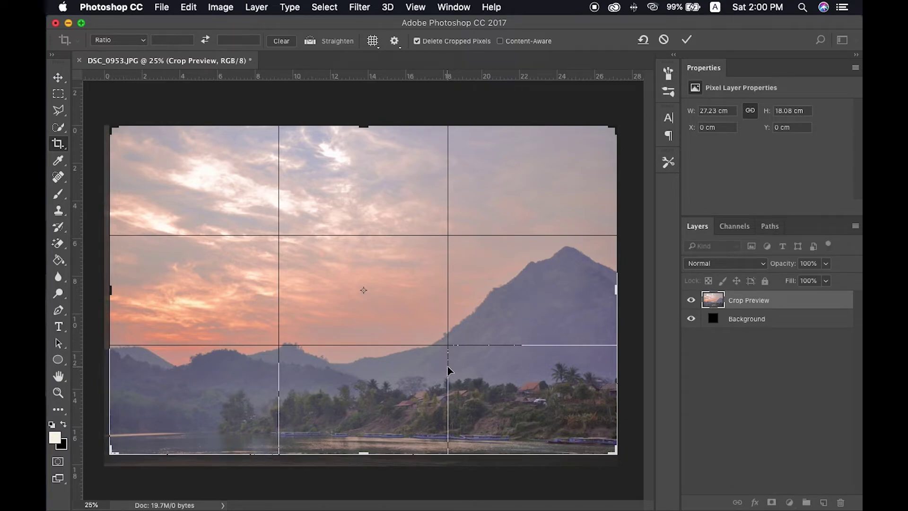
{"action": "key", "text": "Return"}
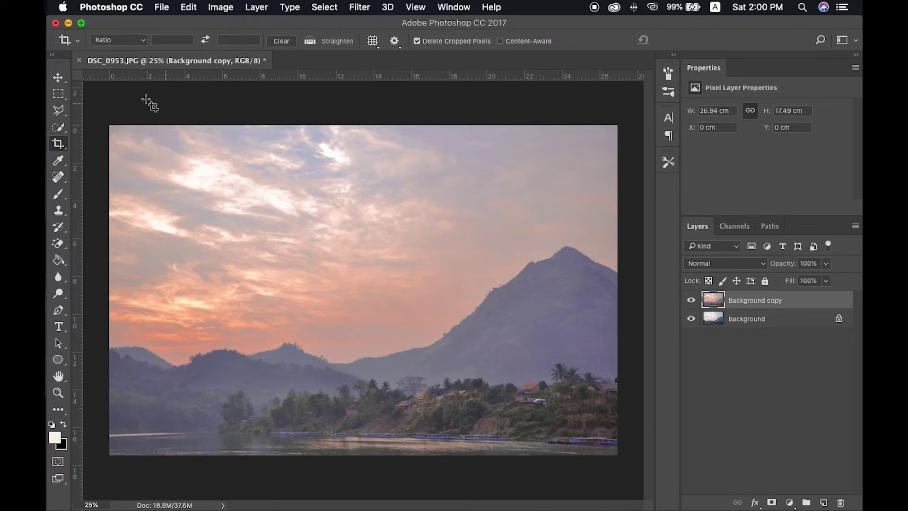
{"action": "key", "text": "v"}
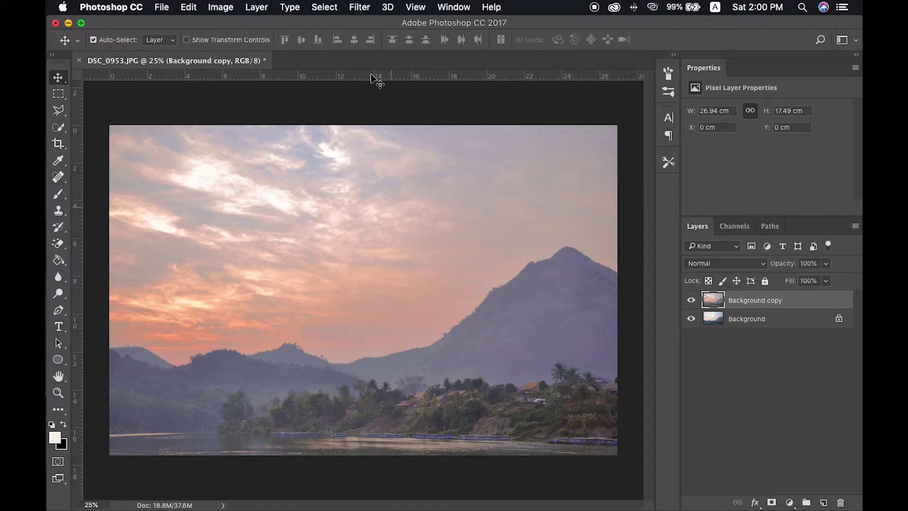
Step: Apply Brightness/Contrast with brightness −11 and contrast +6
{"action": "left_click", "coordinate": [324, 8]}
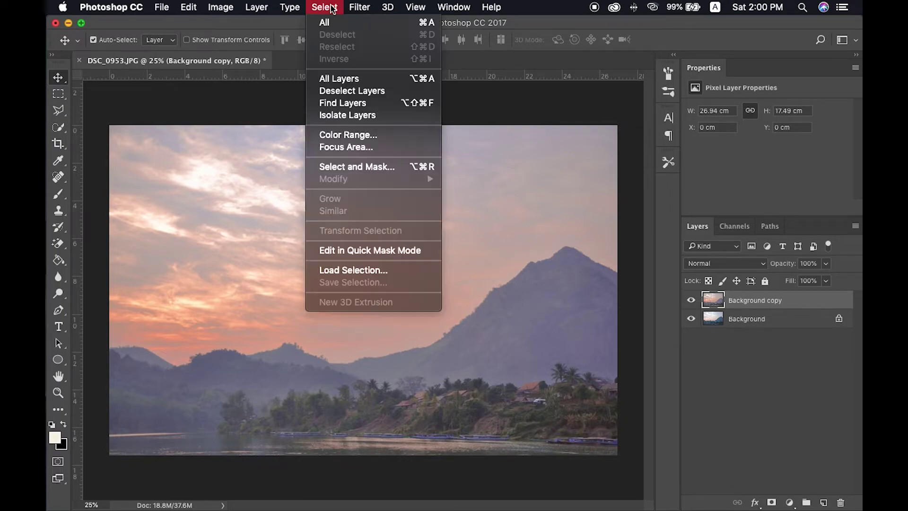
{"action": "left_click", "coordinate": [357, 7]}
{"action": "left_click", "coordinate": [355, 6]}
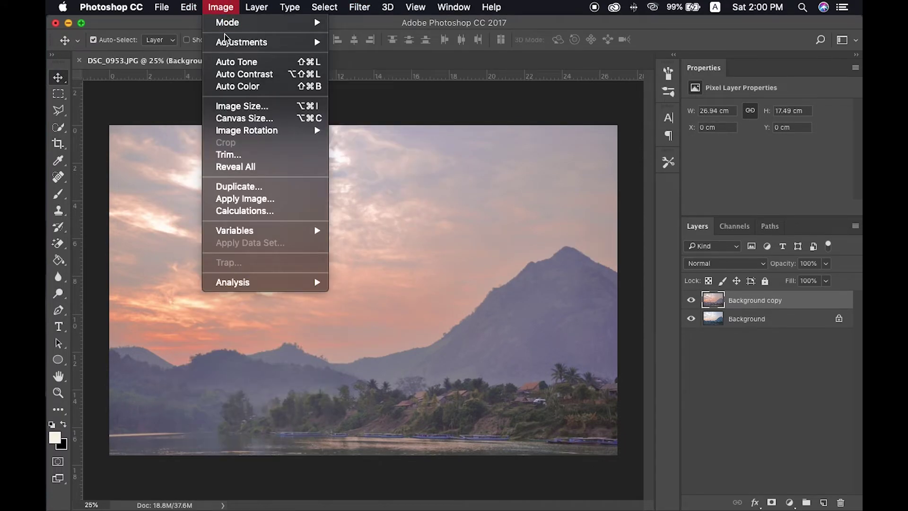
{"action": "mouse_move", "coordinate": [242, 41]}
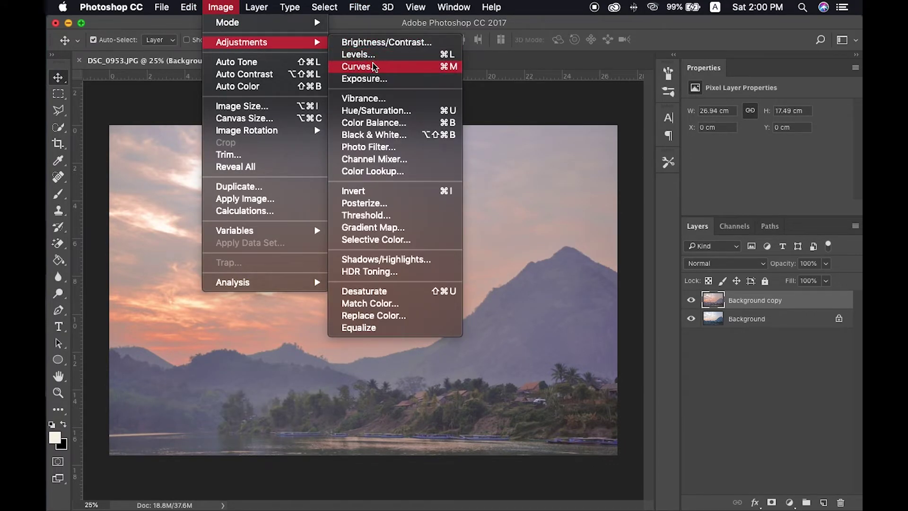
{"action": "left_click", "coordinate": [387, 42]}
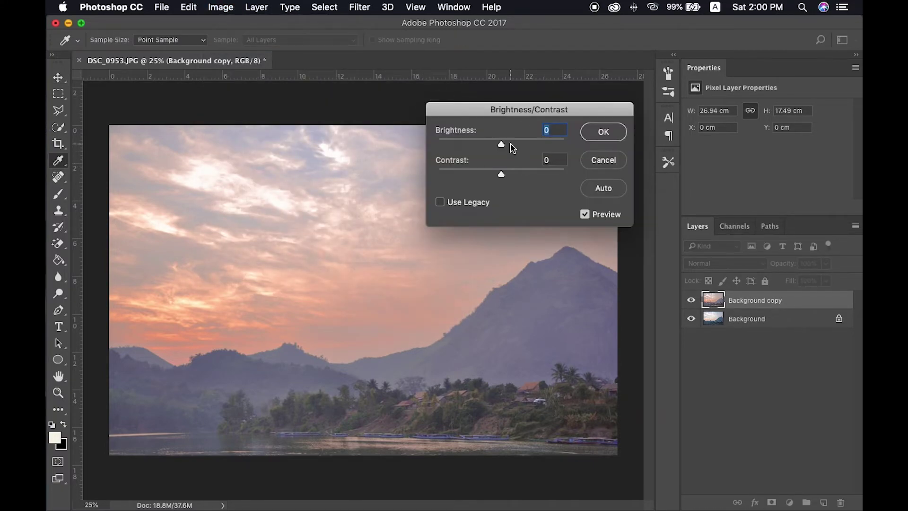
{"action": "left_click_drag", "start_coordinate": [502, 145], "coordinate": [500, 147]}
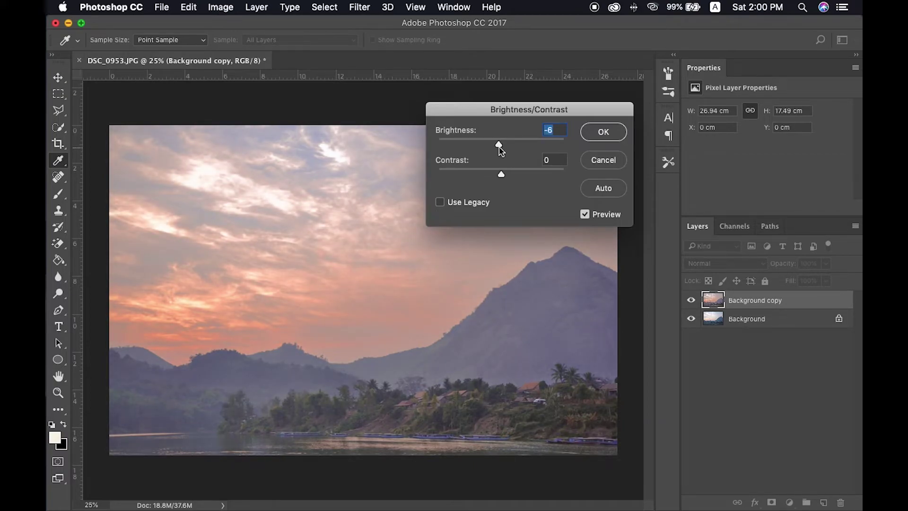
{"action": "left_click_drag", "start_coordinate": [500, 150], "coordinate": [496, 149]}
{"action": "left_click_drag", "start_coordinate": [501, 175], "coordinate": [505, 178]}
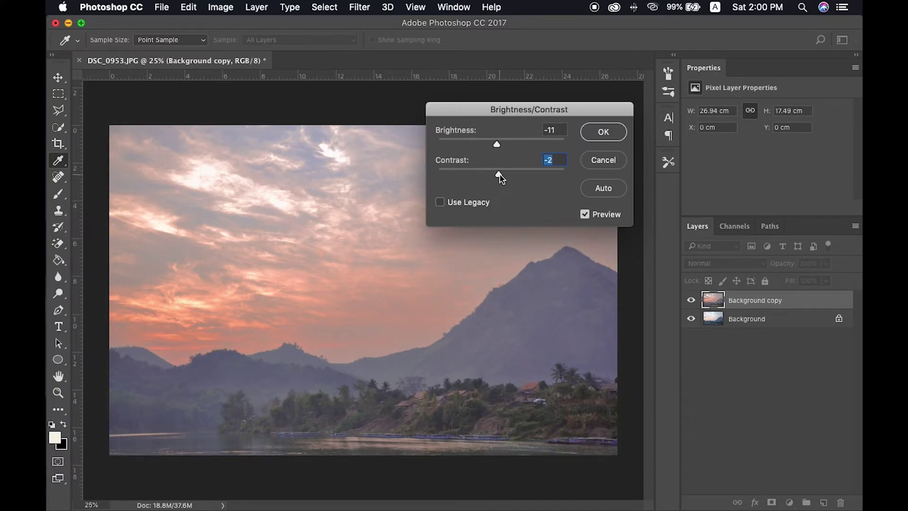
{"action": "left_click", "coordinate": [602, 135]}
{"action": "left_click", "coordinate": [224, 6]}
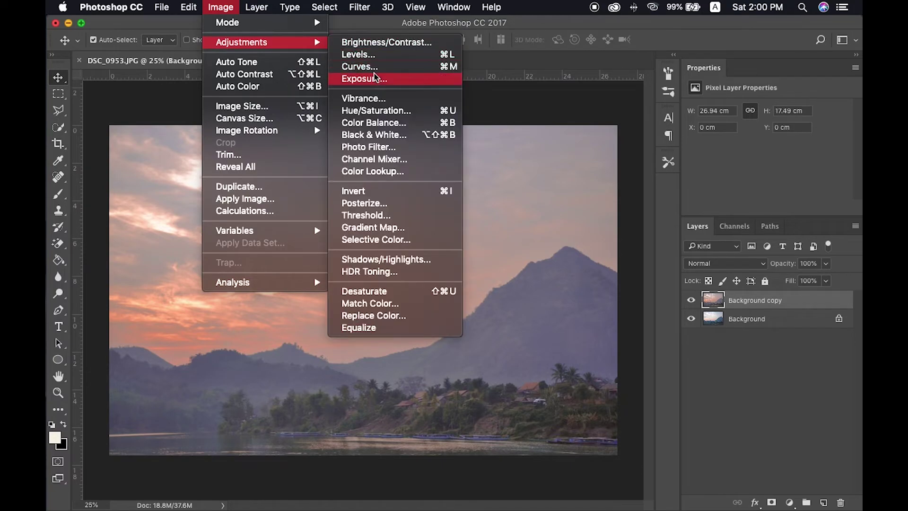
{"action": "mouse_move", "coordinate": [241, 42]}
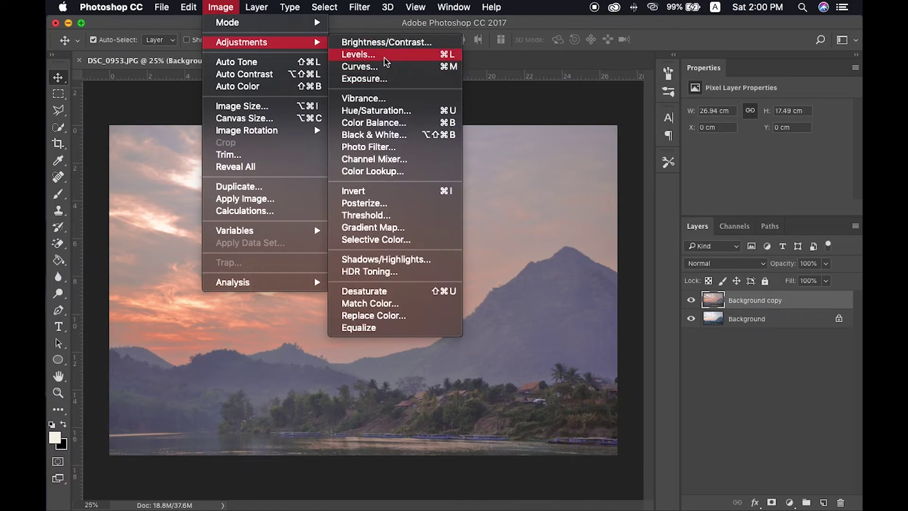
Step: Apply a Levels adjustment raising the output black level to 24
{"action": "left_click", "coordinate": [384, 58]}
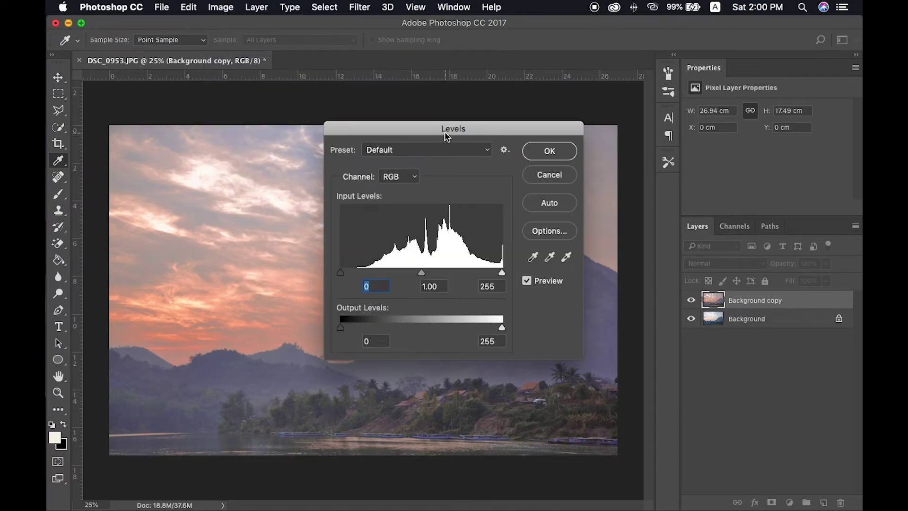
{"action": "left_click_drag", "start_coordinate": [445, 131], "coordinate": [523, 132]}
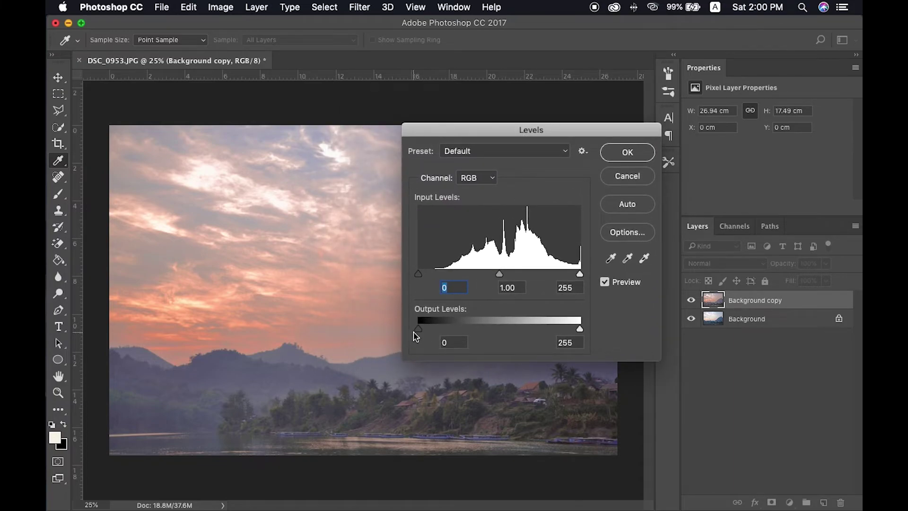
{"action": "left_click_drag", "start_coordinate": [418, 329], "coordinate": [435, 336]}
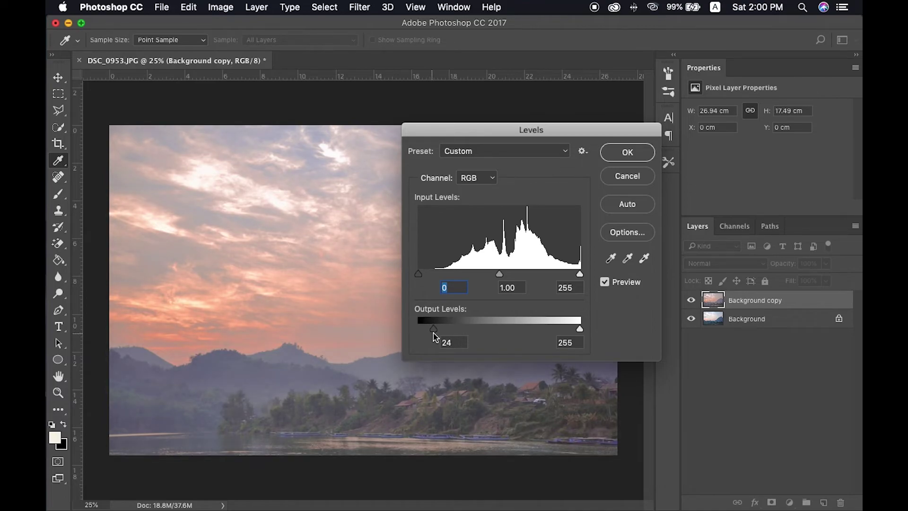
{"action": "left_click", "coordinate": [617, 153]}
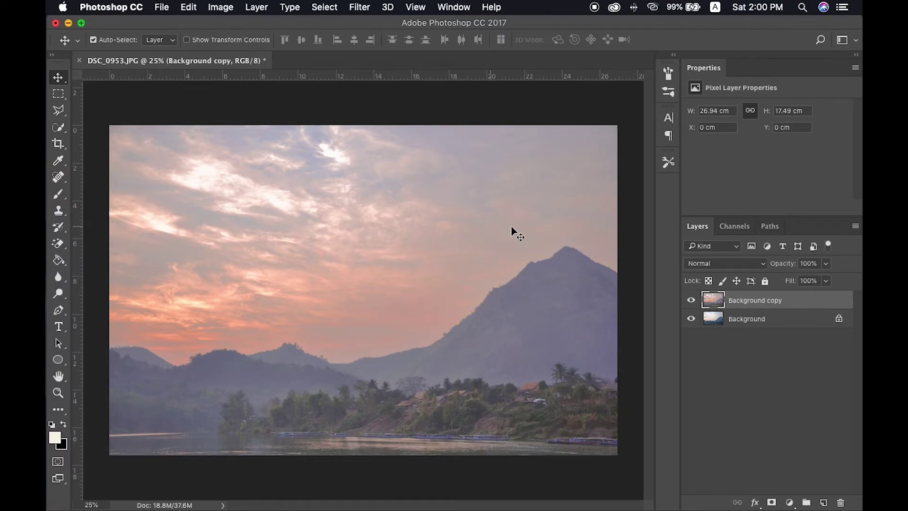
{"action": "left_click", "coordinate": [361, 6]}
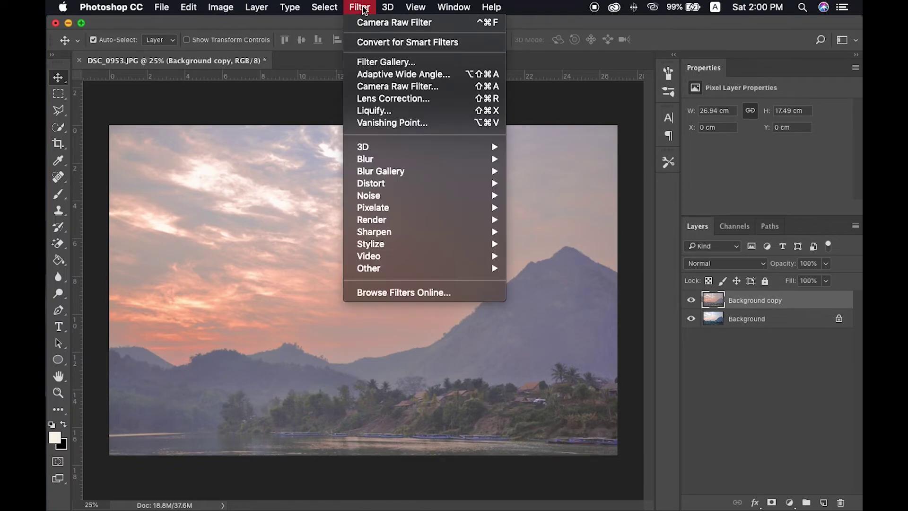
{"action": "mouse_move", "coordinate": [374, 232]}
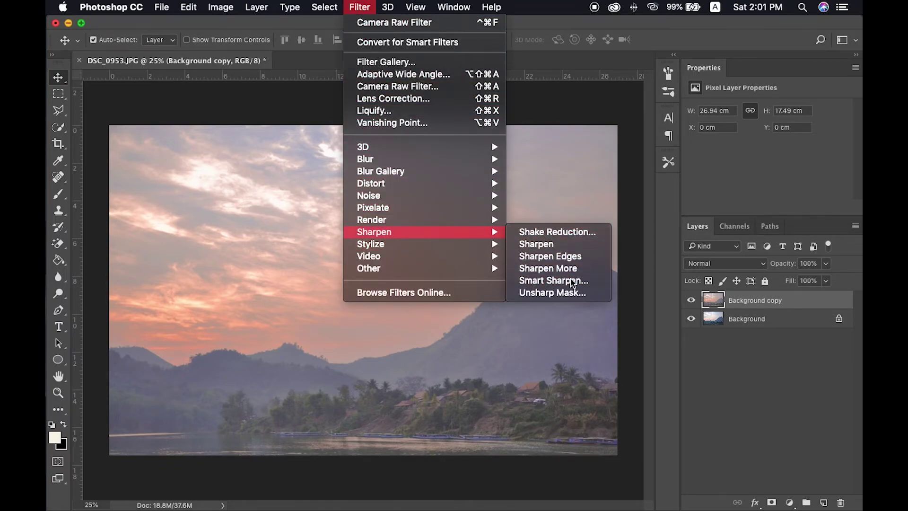
Step: Apply Smart Sharpen at 262% amount, 1.0 px radius and 10% noise reduction
{"action": "left_click", "coordinate": [558, 281]}
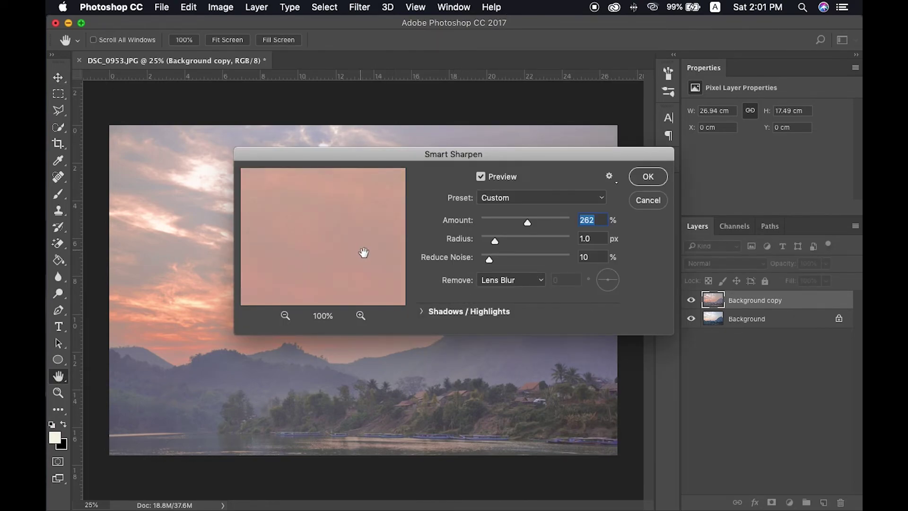
{"action": "left_click", "coordinate": [285, 315]}
{"action": "left_click", "coordinate": [285, 315]}
{"action": "left_click", "coordinate": [285, 315]}
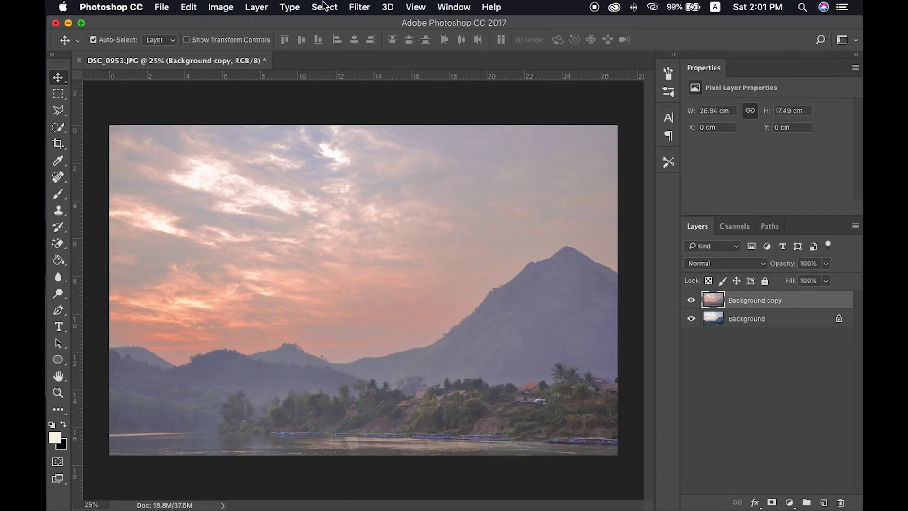
Step: Set the Save for Web (Legacy) output width to 2048 pixels
{"action": "left_click", "coordinate": [165, 9]}
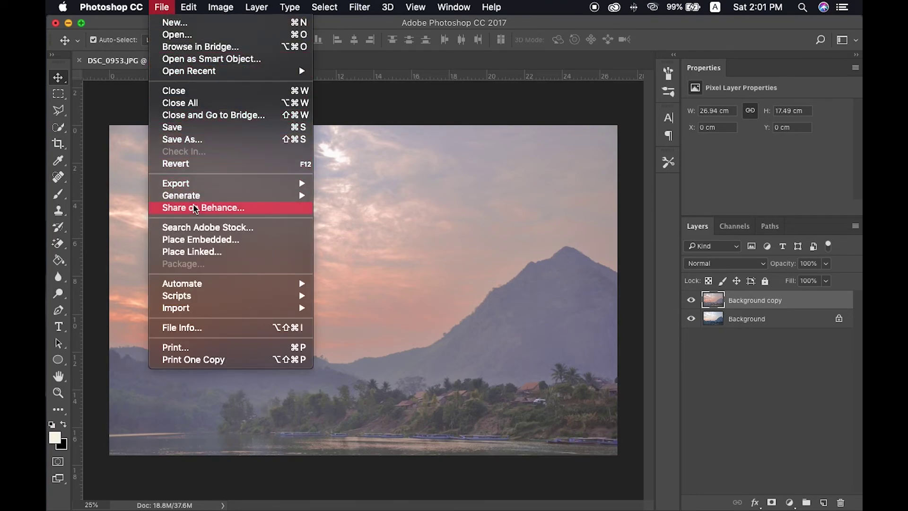
{"action": "mouse_move", "coordinate": [213, 183]}
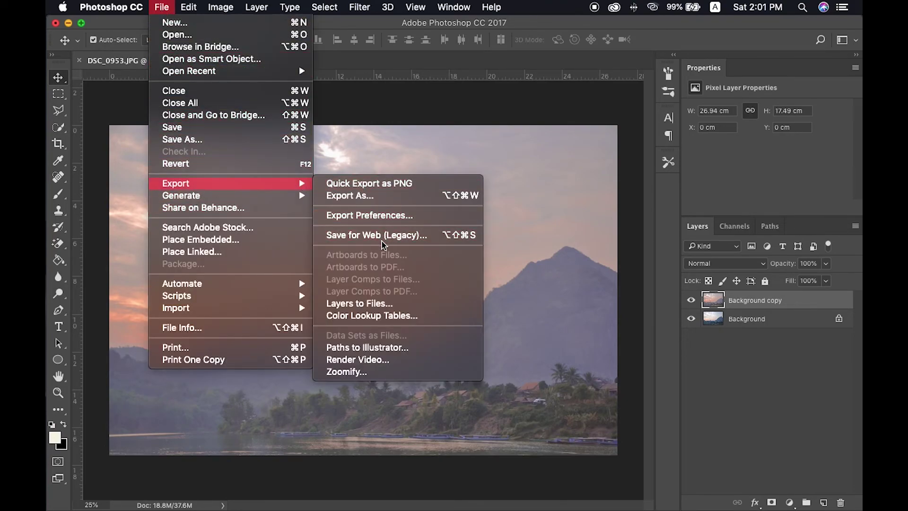
{"action": "left_click", "coordinate": [379, 235]}
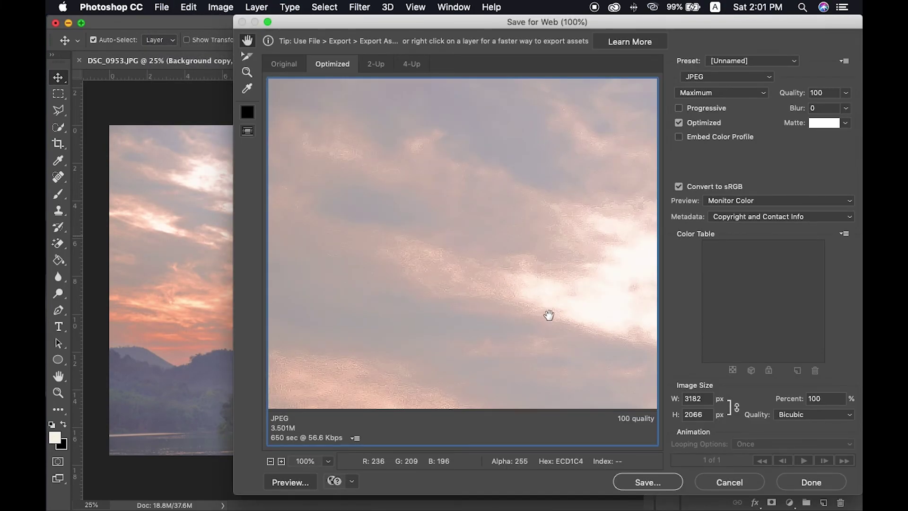
{"action": "left_click_drag", "start_coordinate": [547, 314], "coordinate": [297, 100]}
{"action": "mouse_move", "coordinate": [523, 258]}
{"action": "left_mouse_down"}
{"action": "mouse_move", "coordinate": [424, 116]}
{"action": "mouse_move", "coordinate": [381, 102]}
{"action": "left_mouse_up"}
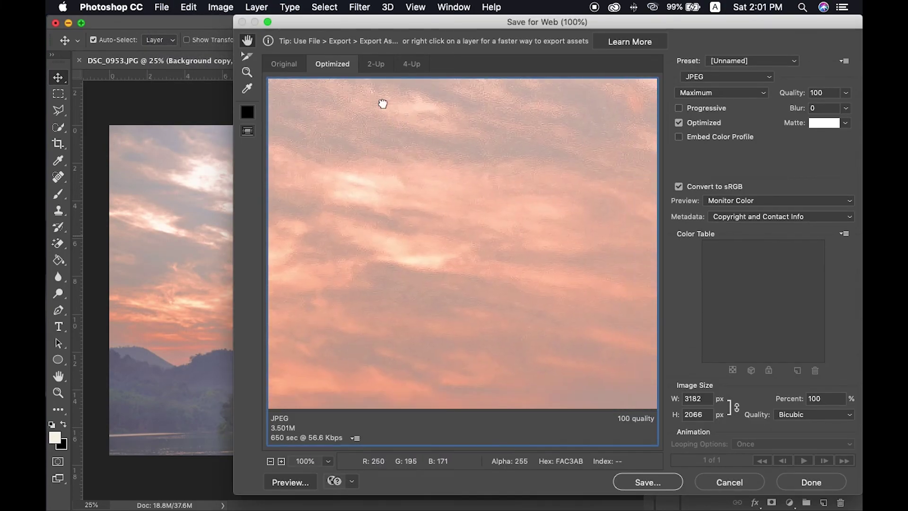
{"action": "left_click", "coordinate": [694, 399]}
{"action": "type", "text": "2048"}
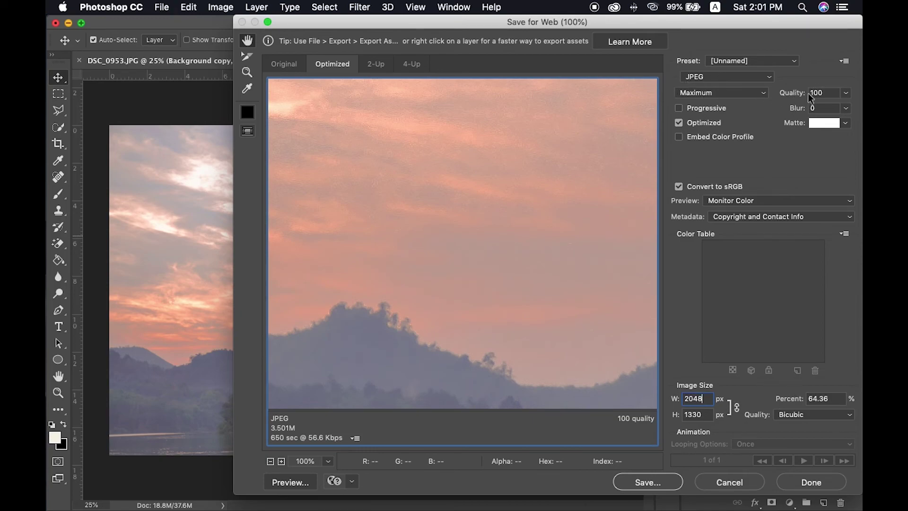
Step: Save the JPEG as 'Luang prabang' on the Desktop, then close the photo without saving
{"action": "left_click", "coordinate": [655, 484]}
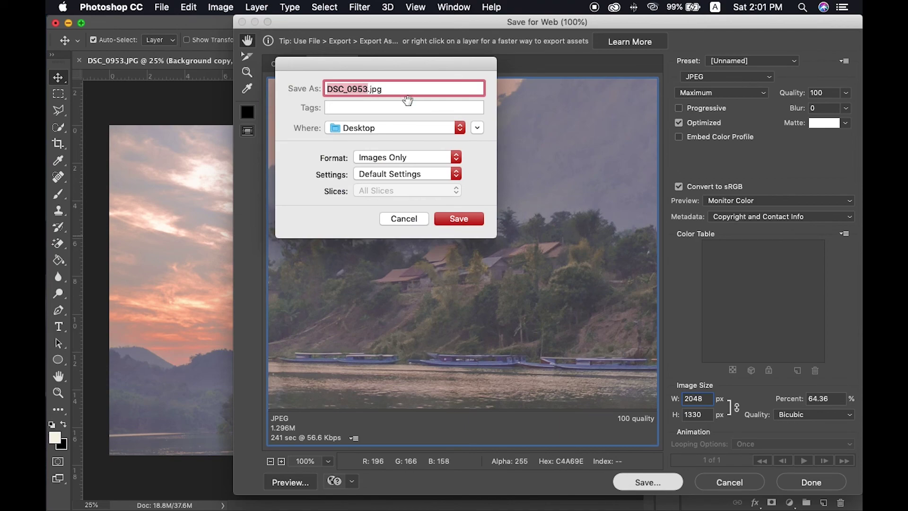
{"action": "type", "text": "L"}
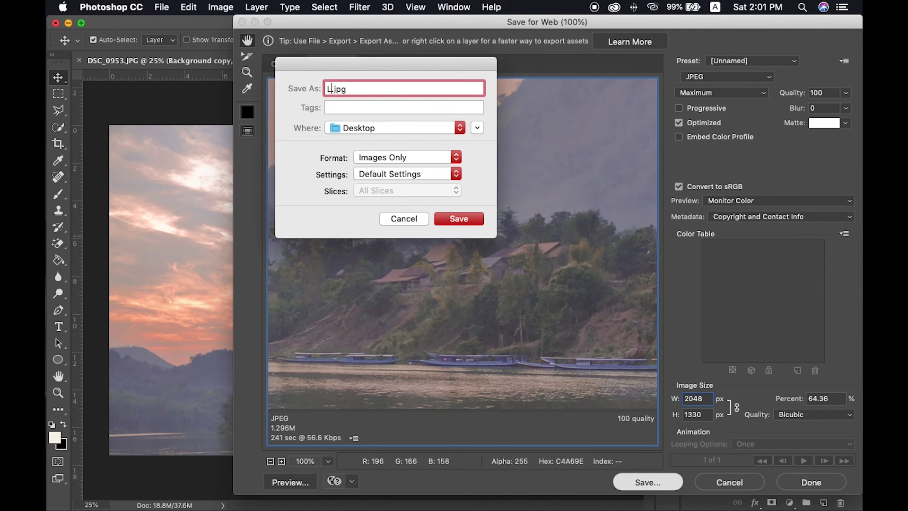
{"action": "type", "text": "uang"}
{"action": "type", "text": " prabang"}
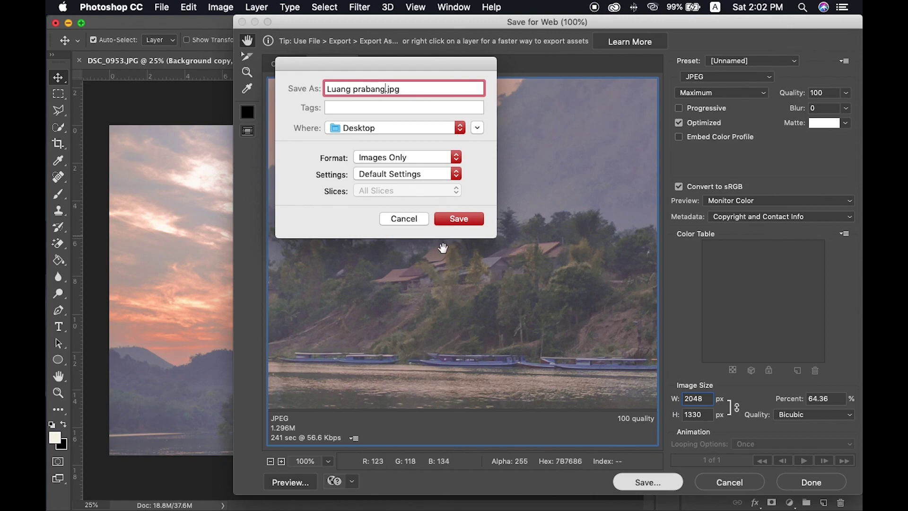
{"action": "left_click", "coordinate": [455, 223]}
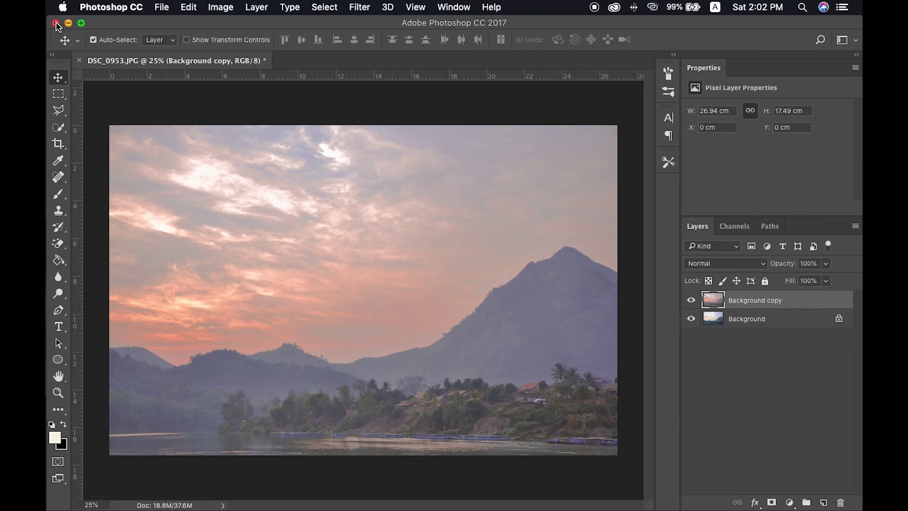
{"action": "left_click", "coordinate": [56, 23]}
{"action": "left_click", "coordinate": [430, 193]}
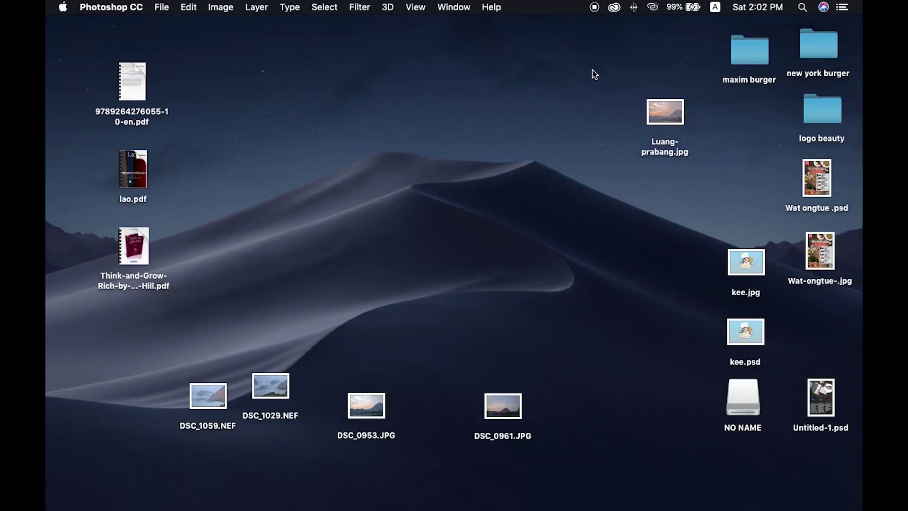